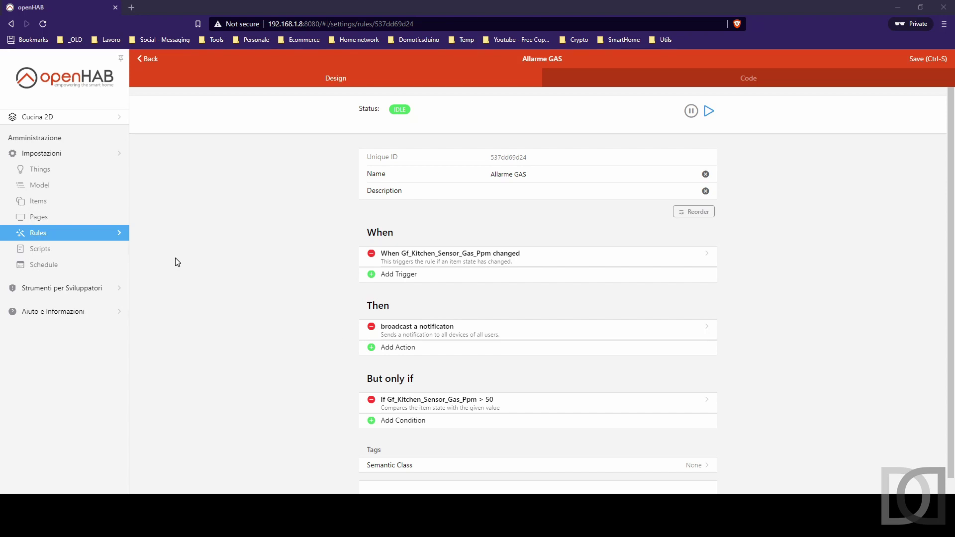
- Start a new item in the items list with the name AllarmeGAS and the label Allarme GAS
click(49, 206)
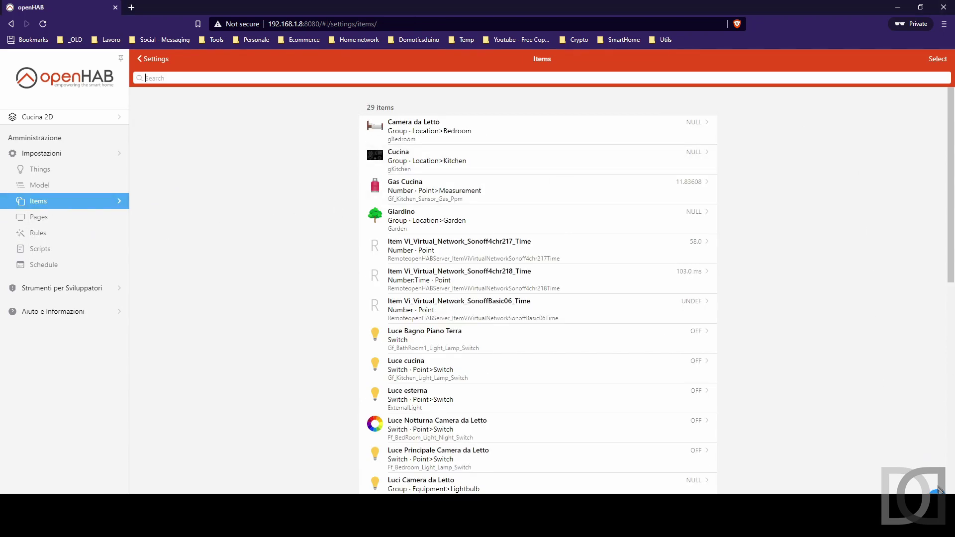
click(939, 491)
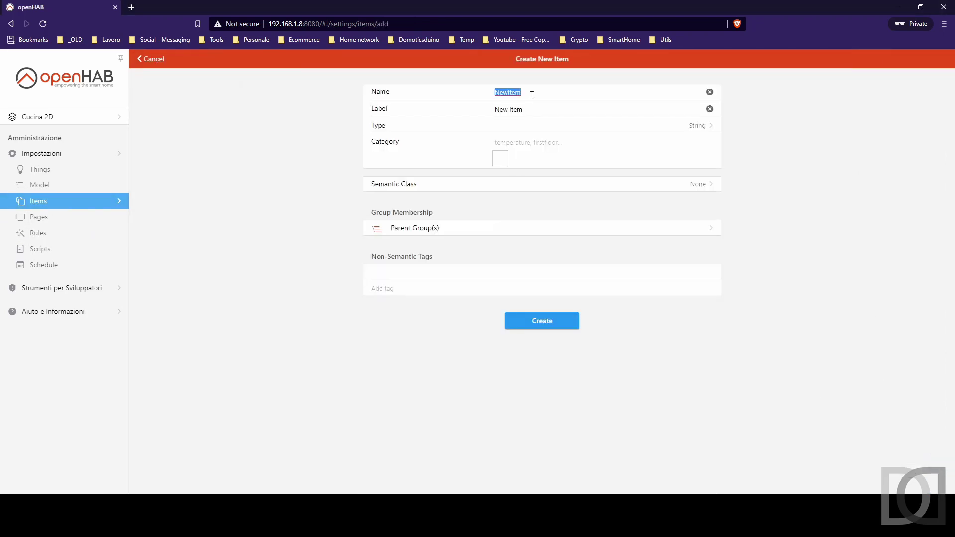
text(Allarme GAS)
key(Left)
key(Left)
key(Left)
key(BackSpace)
key(Tab)
text(Allarme GA)
- Set the new item's type to Switch and its category to alarm, and create the item
click(695, 129)
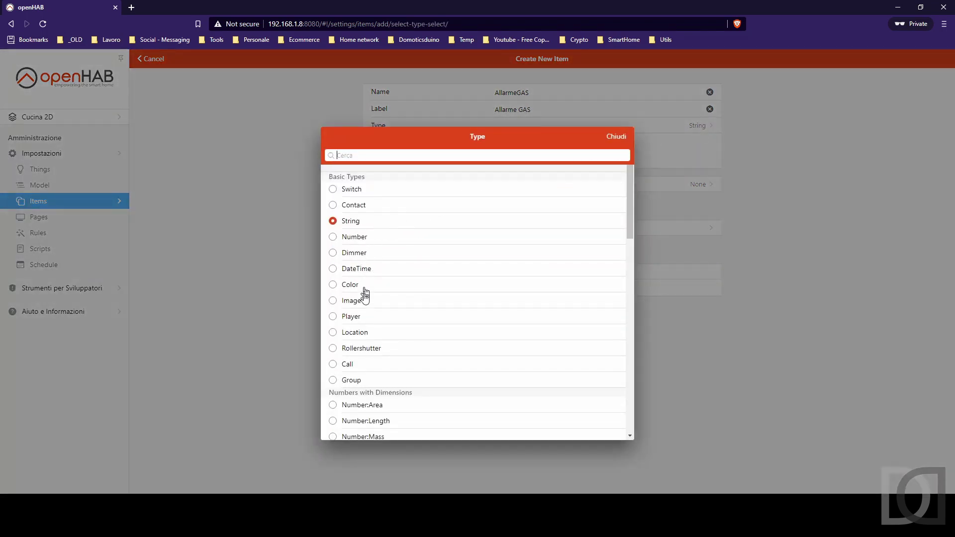
click(359, 191)
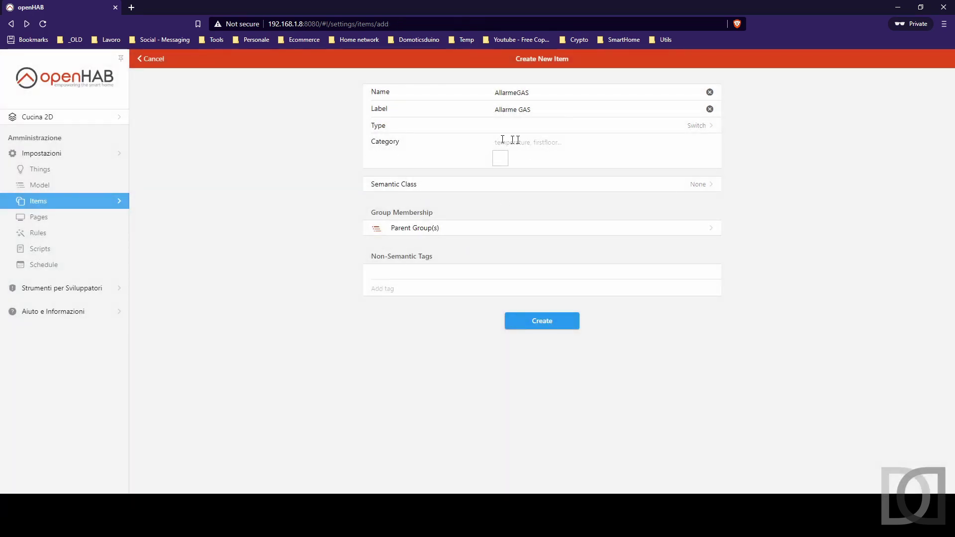
text(alarm)
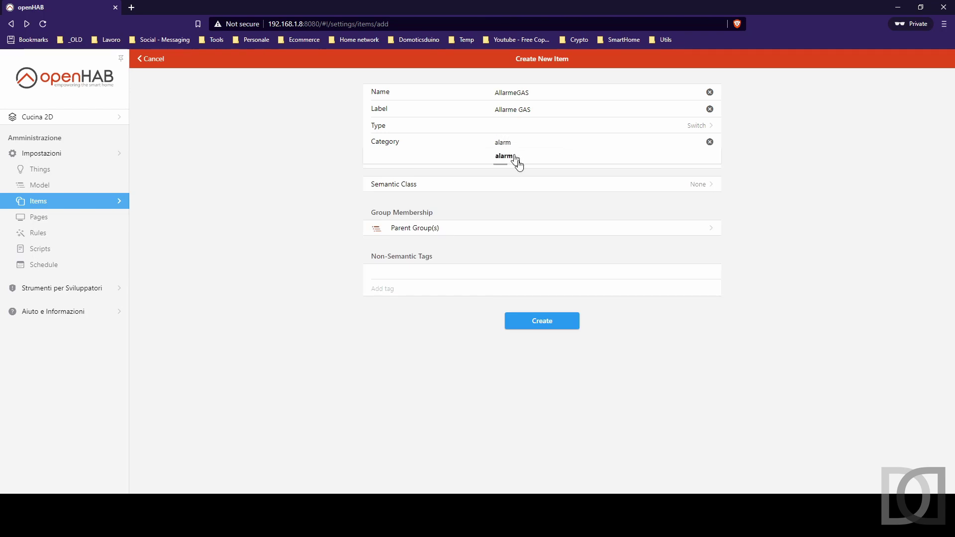
click(511, 159)
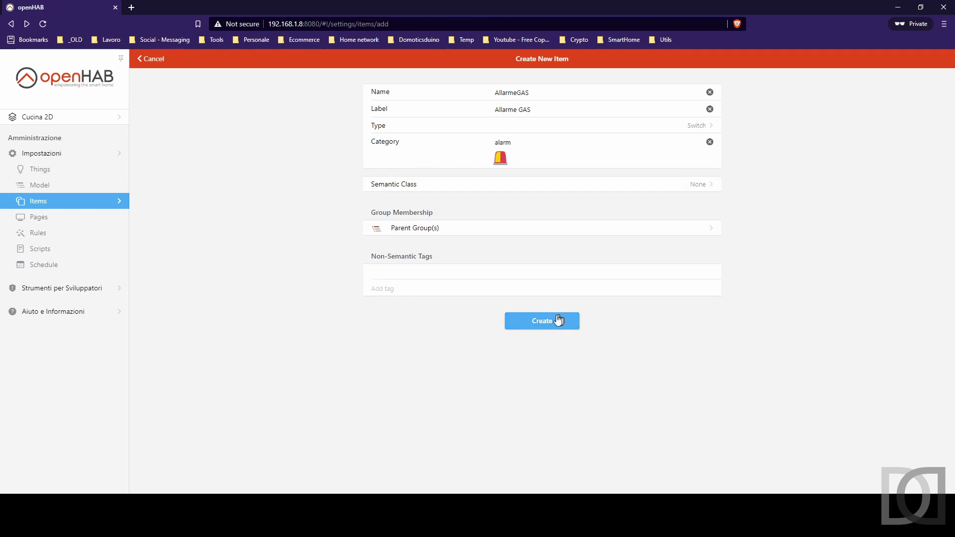
click(551, 327)
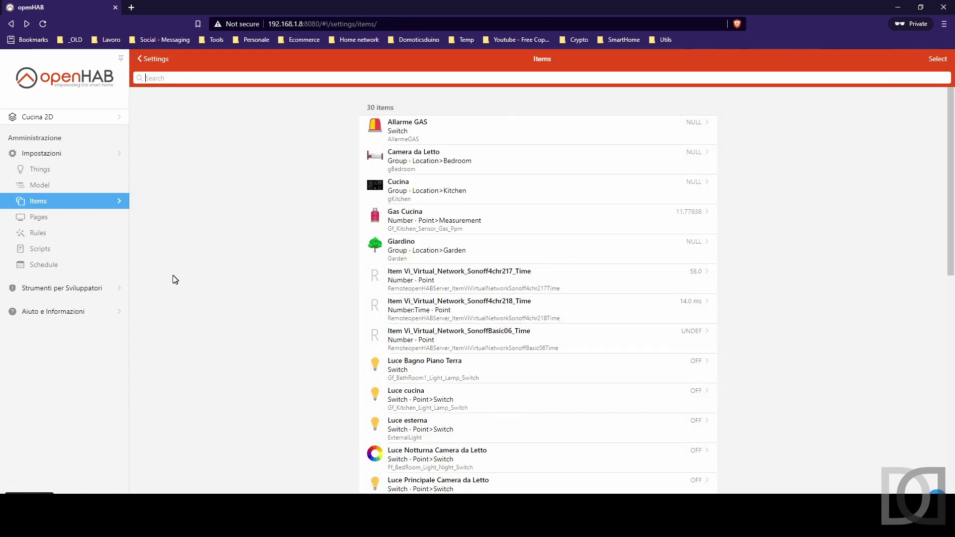
- Add an item condition to the Allarme GAS rule requiring the non-semantic item AllarmeGAS to be equal to OFF
click(39, 237)
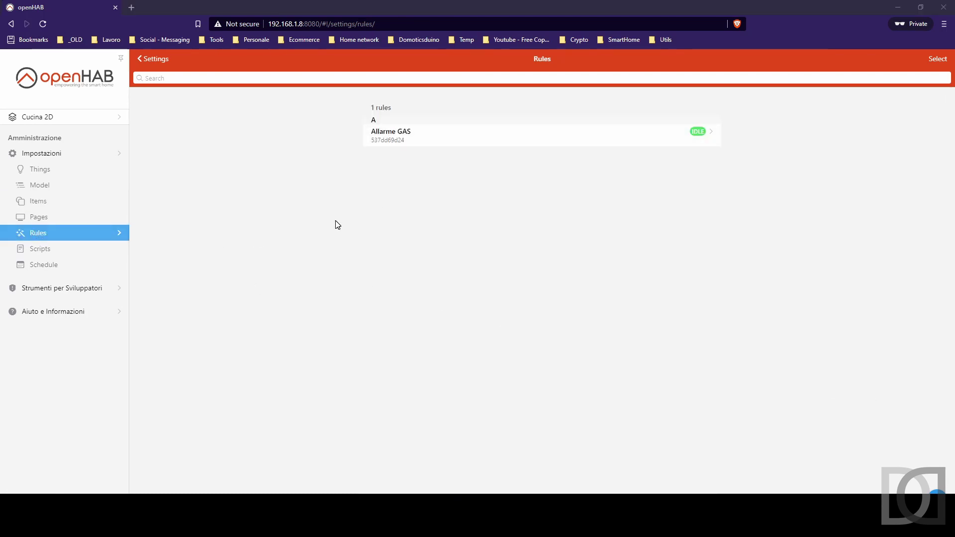
click(393, 140)
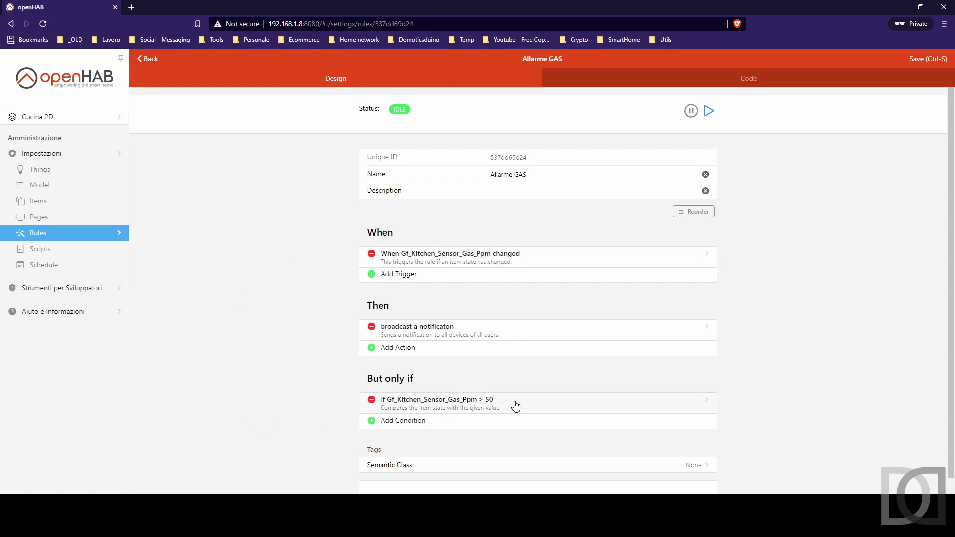
click(407, 423)
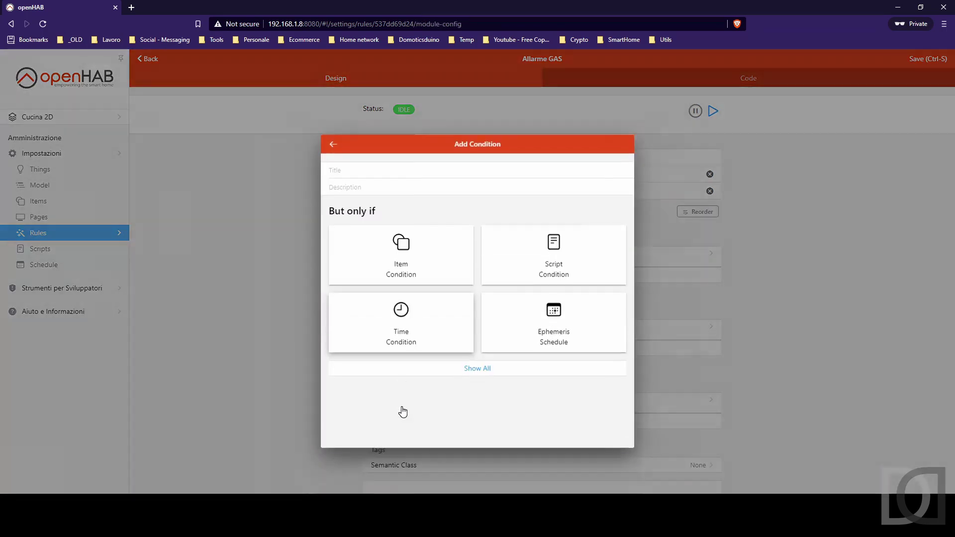
click(400, 257)
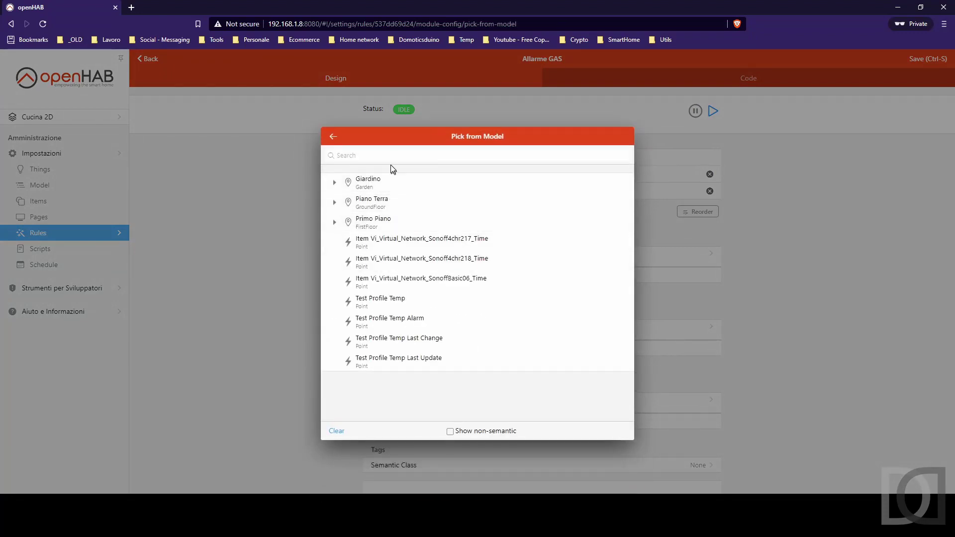
click(392, 155)
text(Allarme)
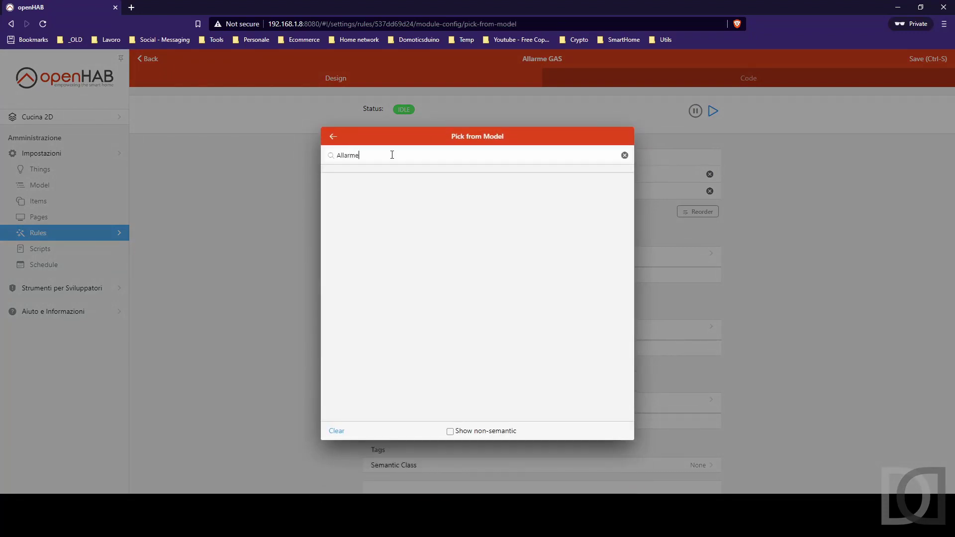
click(475, 431)
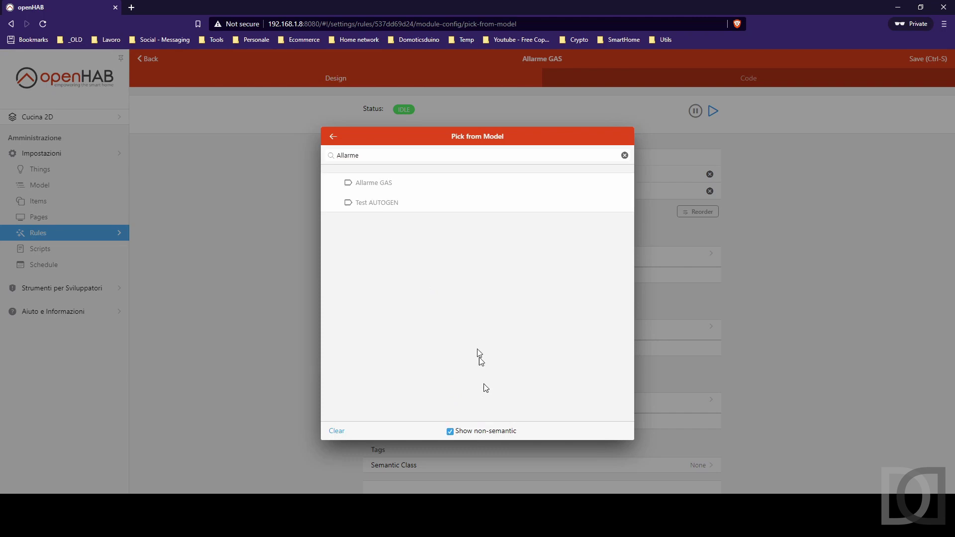
click(396, 192)
click(620, 136)
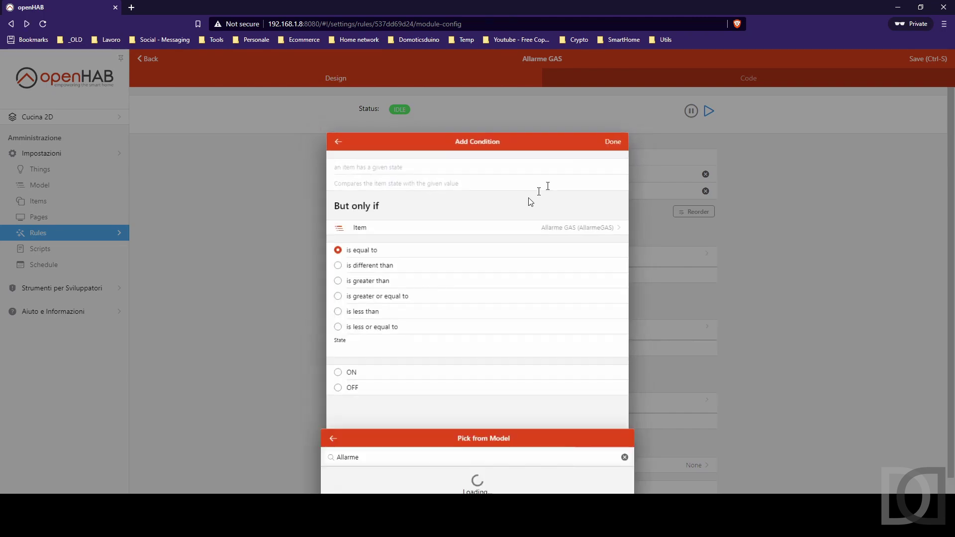
click(352, 391)
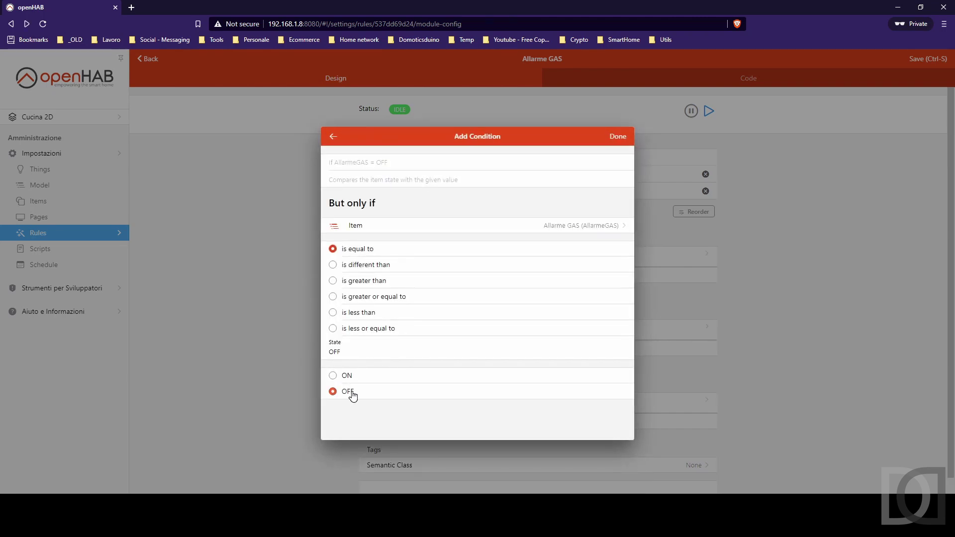
click(617, 136)
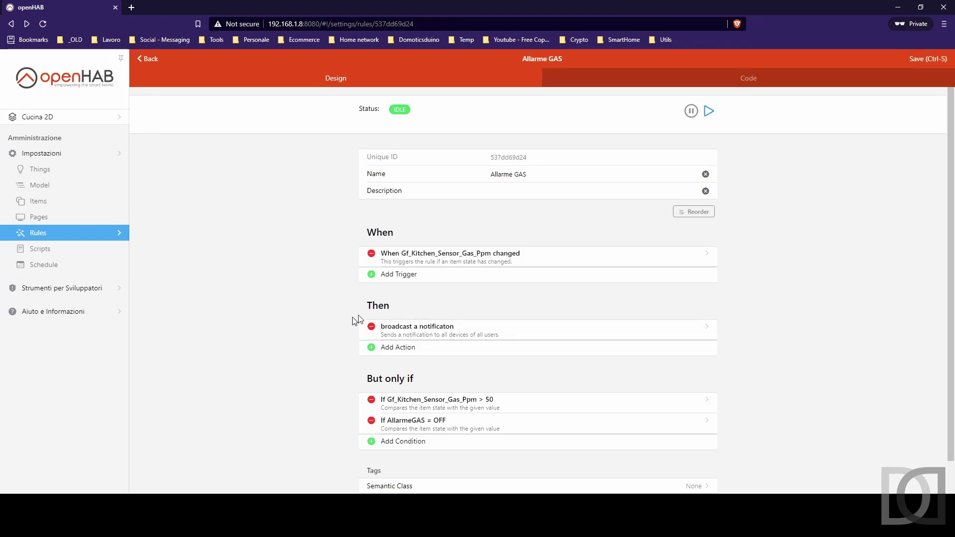
- Change the rule's notification action to send the command ON to the Allarme GAS item, and save the rule
click(448, 337)
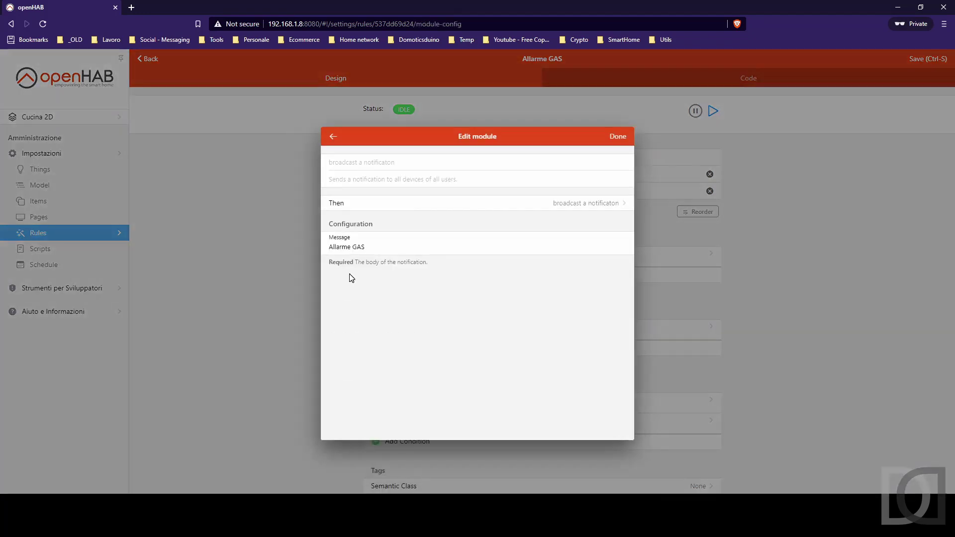
click(610, 208)
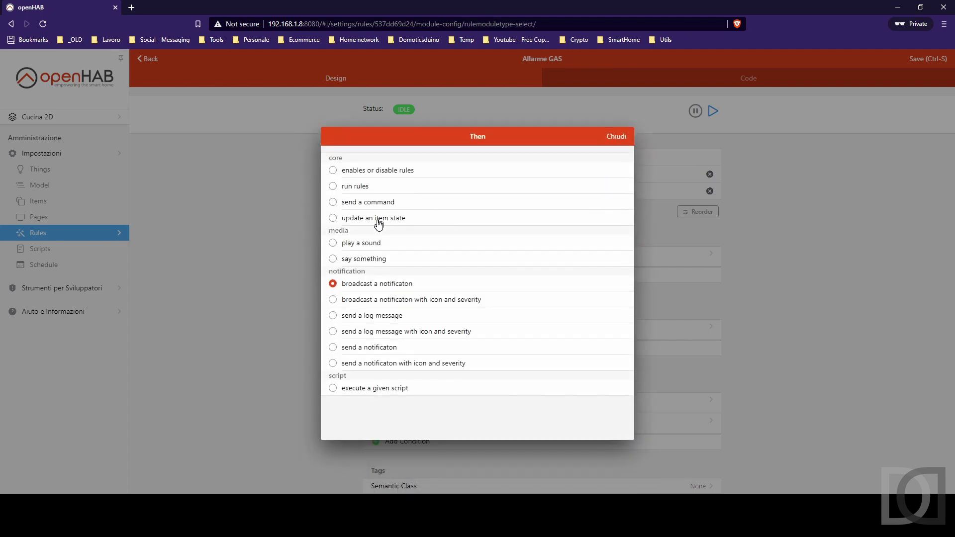
click(378, 202)
click(380, 243)
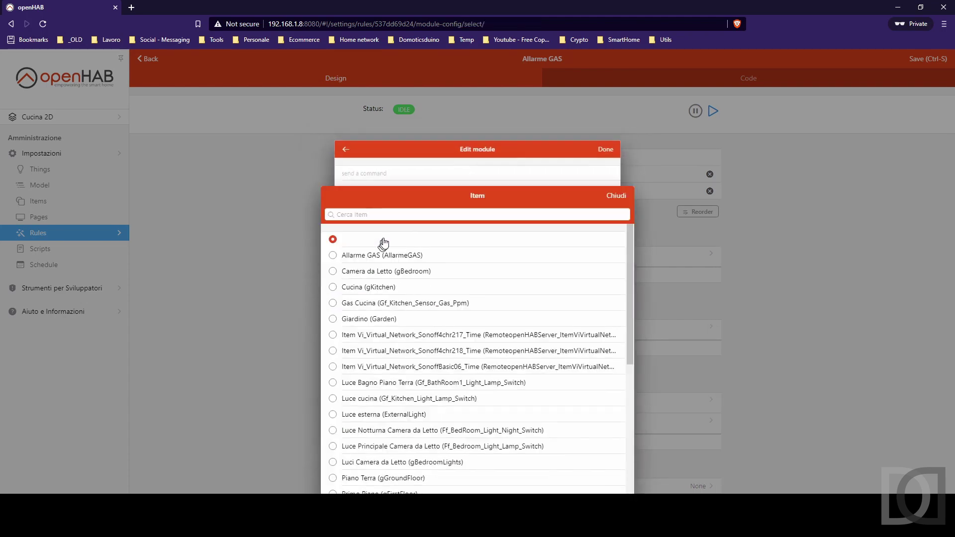
click(388, 197)
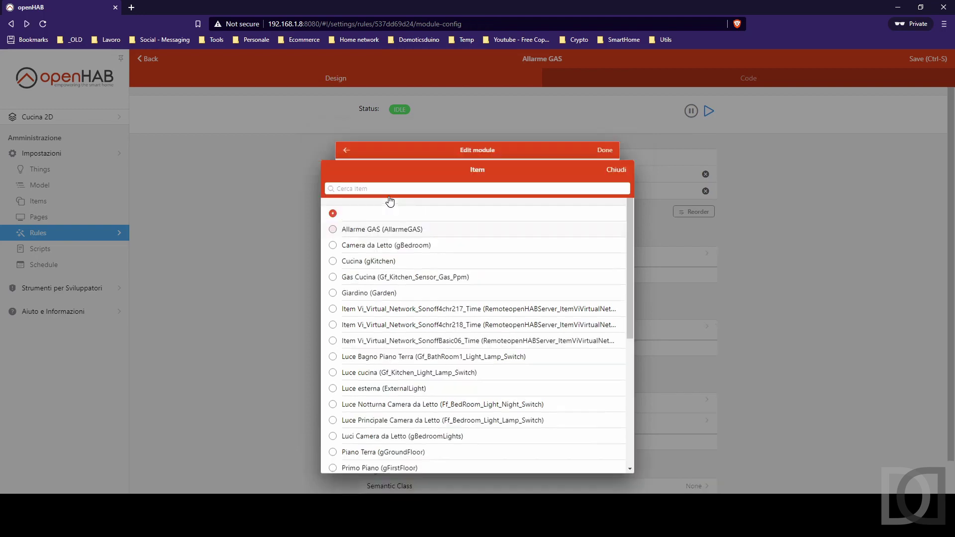
click(377, 281)
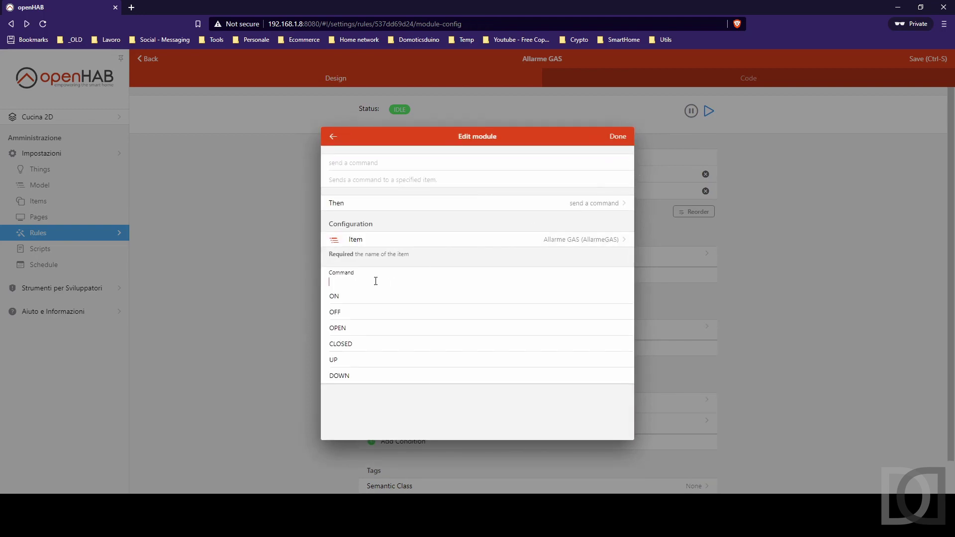
click(370, 296)
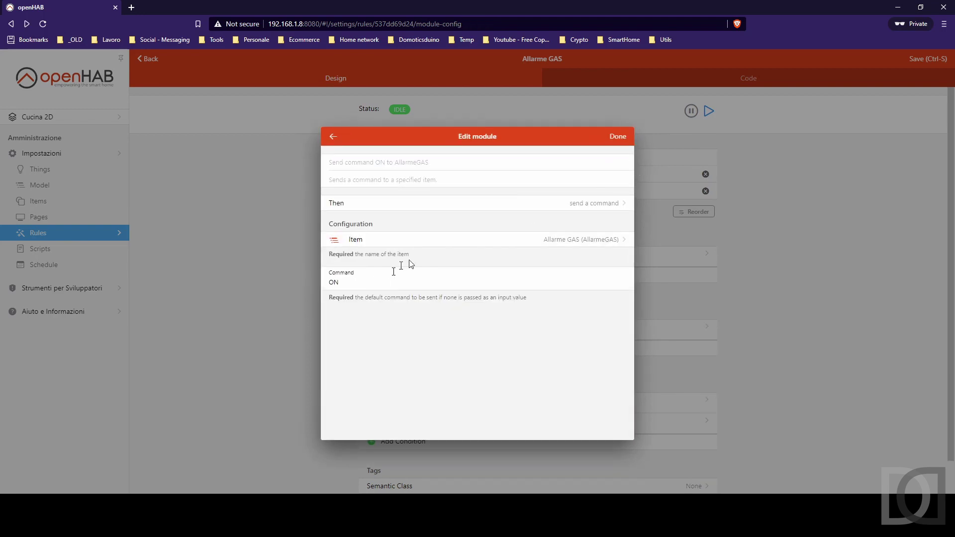
click(619, 137)
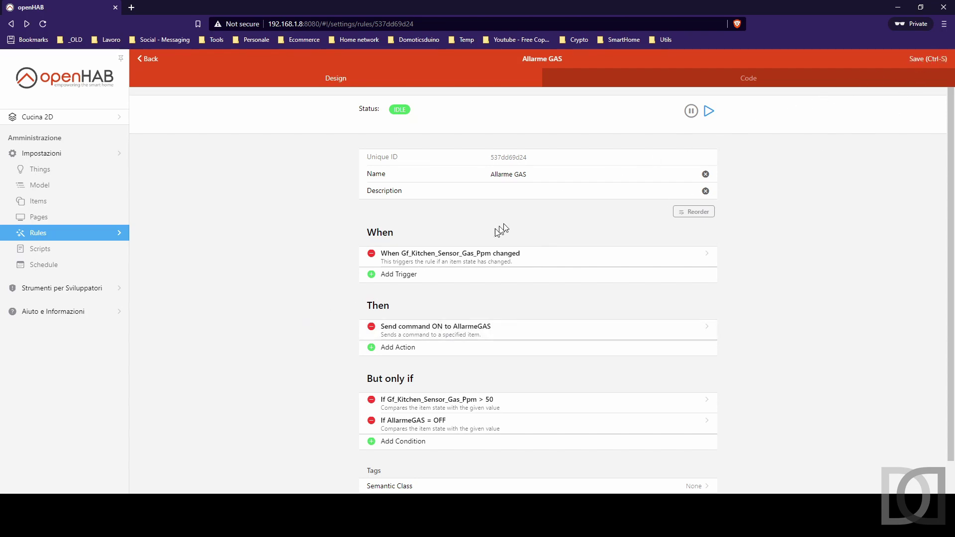
click(924, 60)
- Start a new rule from the rules list and name it Allarme GAS OFF
click(148, 59)
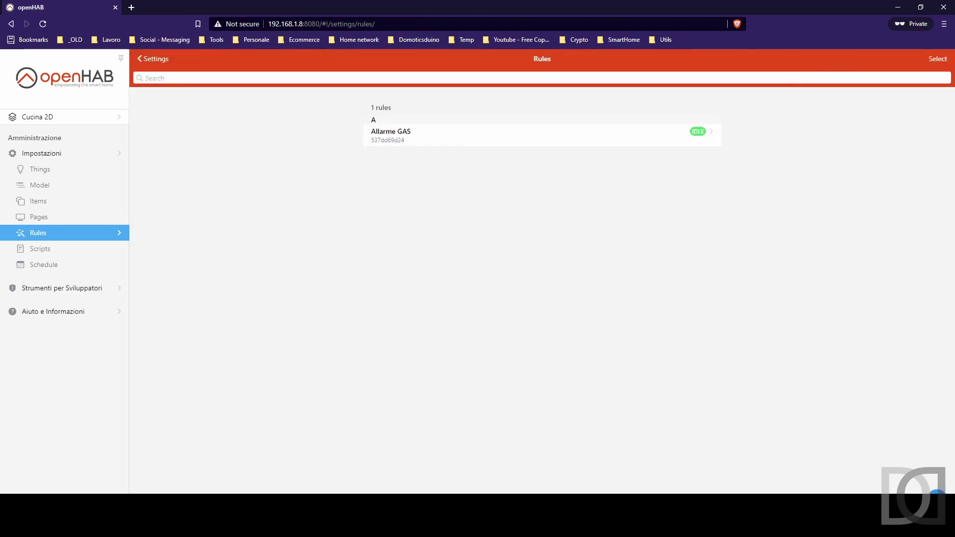
click(937, 492)
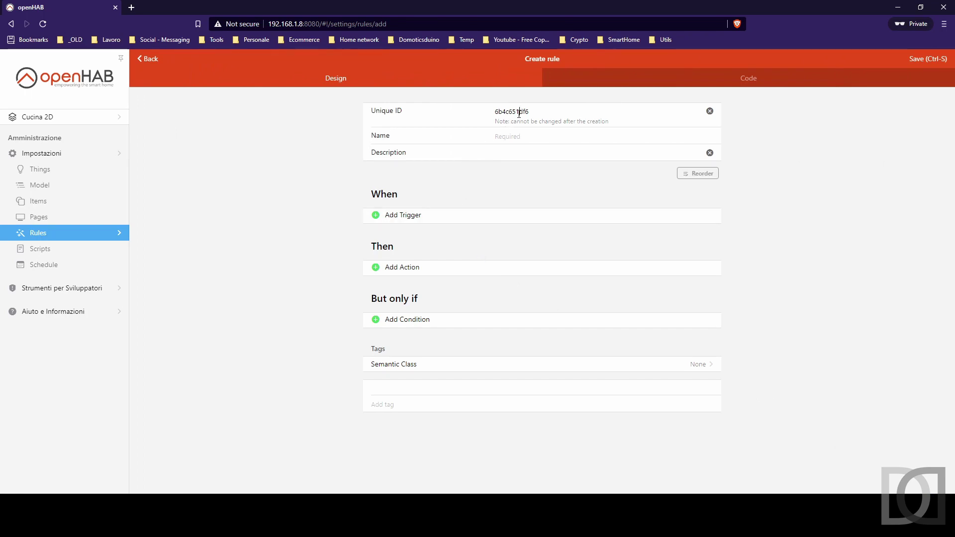
double_click(519, 114)
key(Tab)
text(ALLARME)
key(ctrl+a)
text(Allarme GAS OFF)
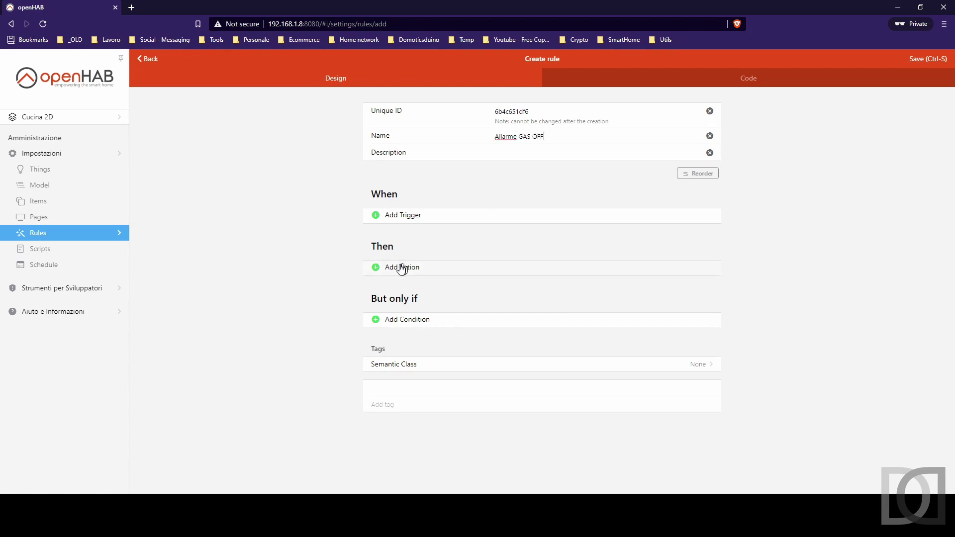
- Add an item event trigger to the new rule that fires when Gas Cucina, under Piano Terra > Cucina, changed
click(396, 222)
click(401, 249)
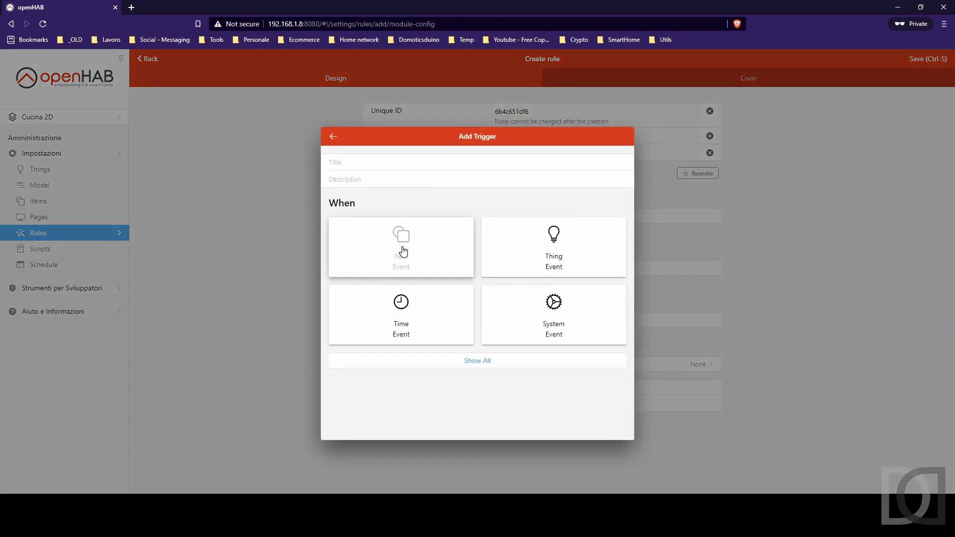
text(gas)
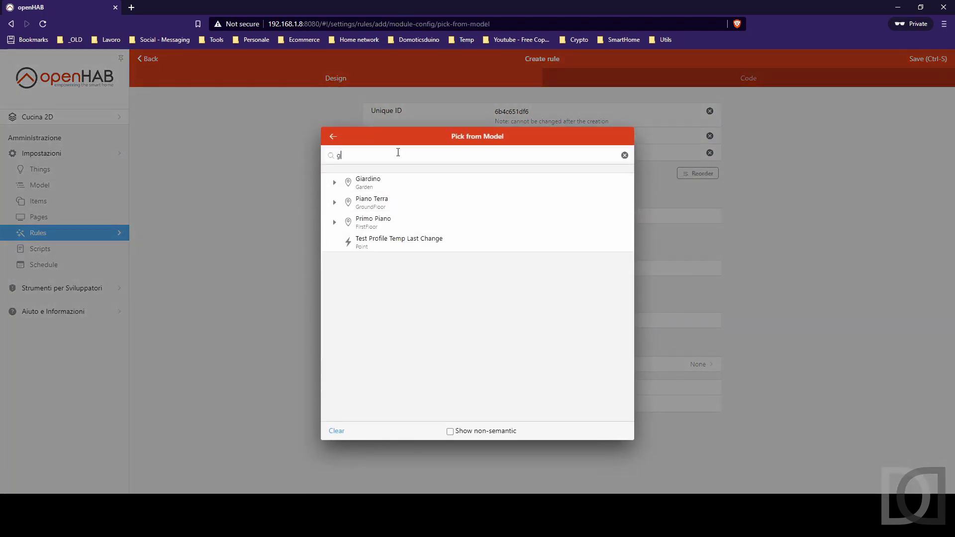
click(375, 188)
click(334, 183)
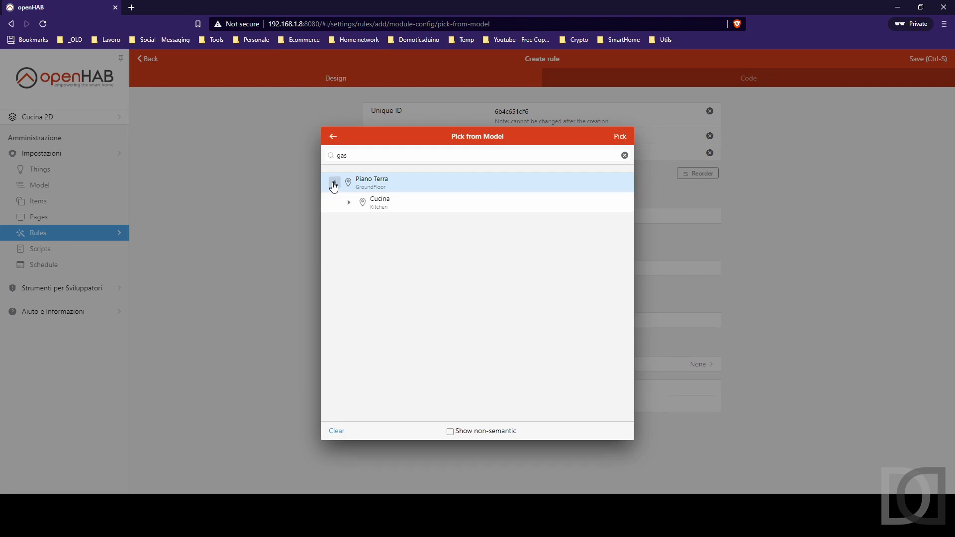
click(350, 203)
click(404, 223)
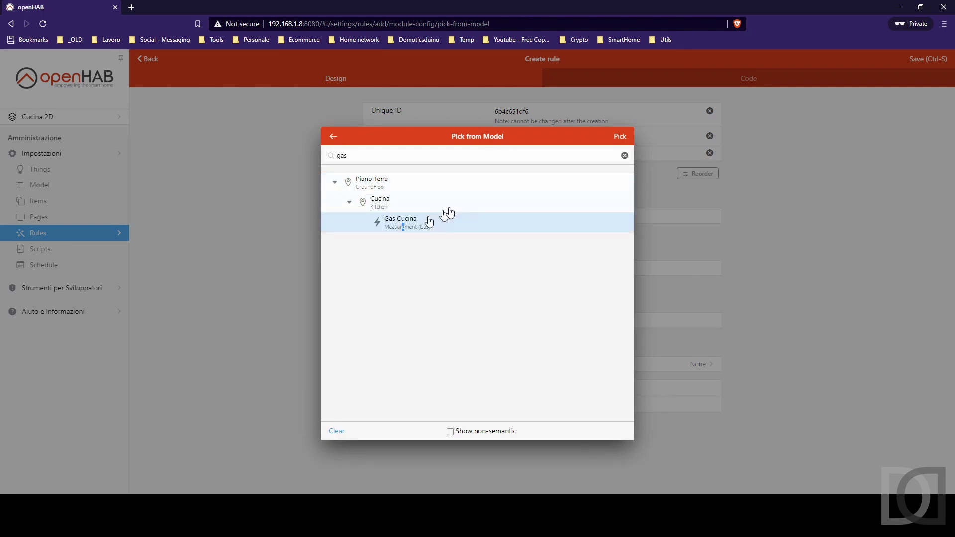
click(619, 138)
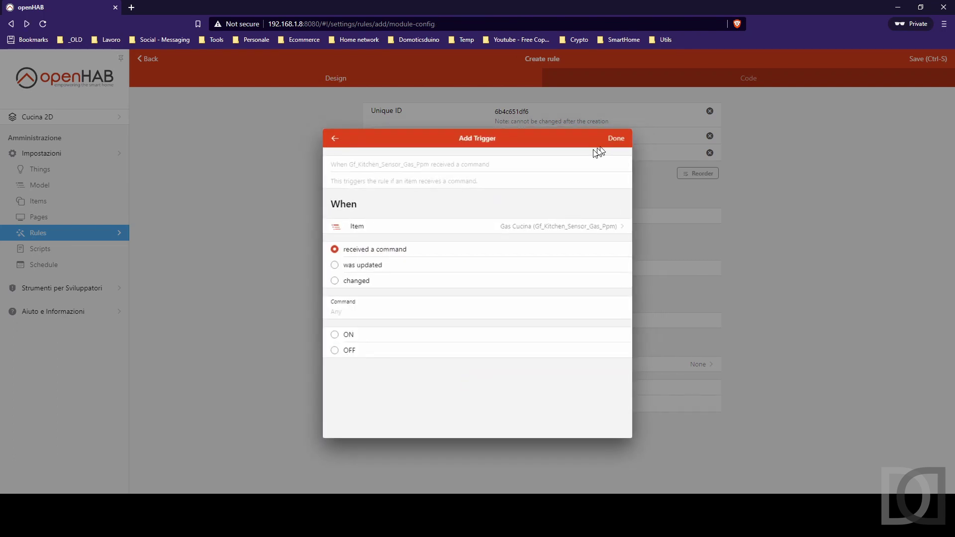
click(366, 281)
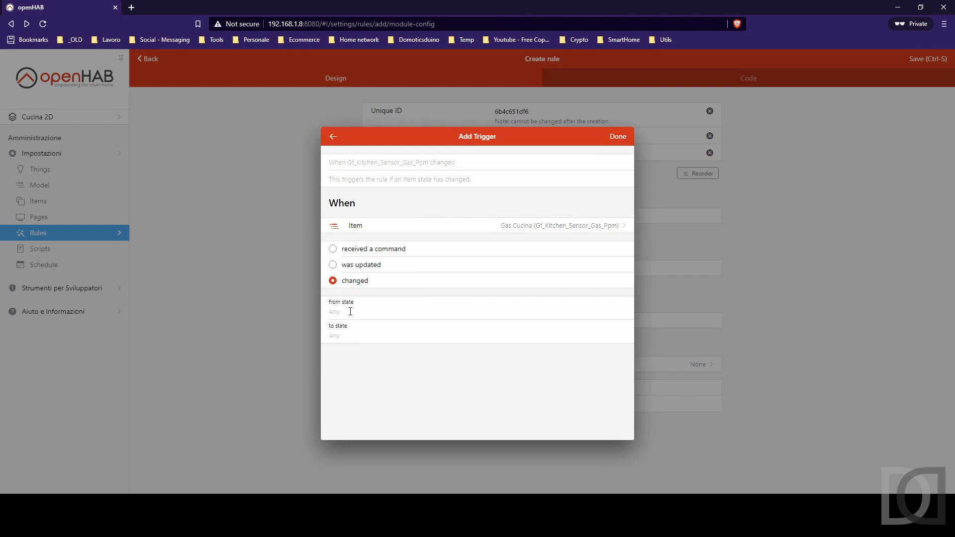
click(619, 141)
- Add an item condition to the rule requiring Gas Cucina, under Piano Terra > Cucina, to be less than 50
click(399, 341)
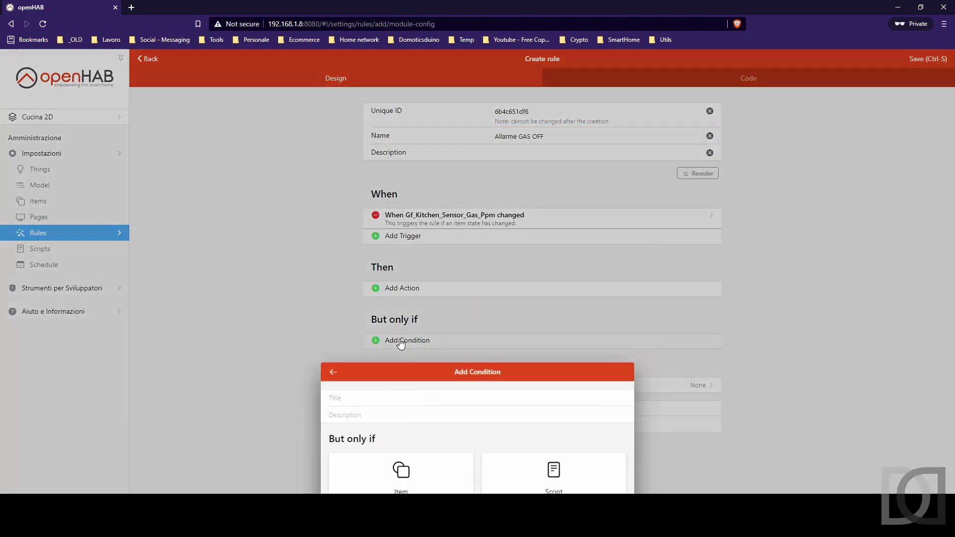
click(395, 243)
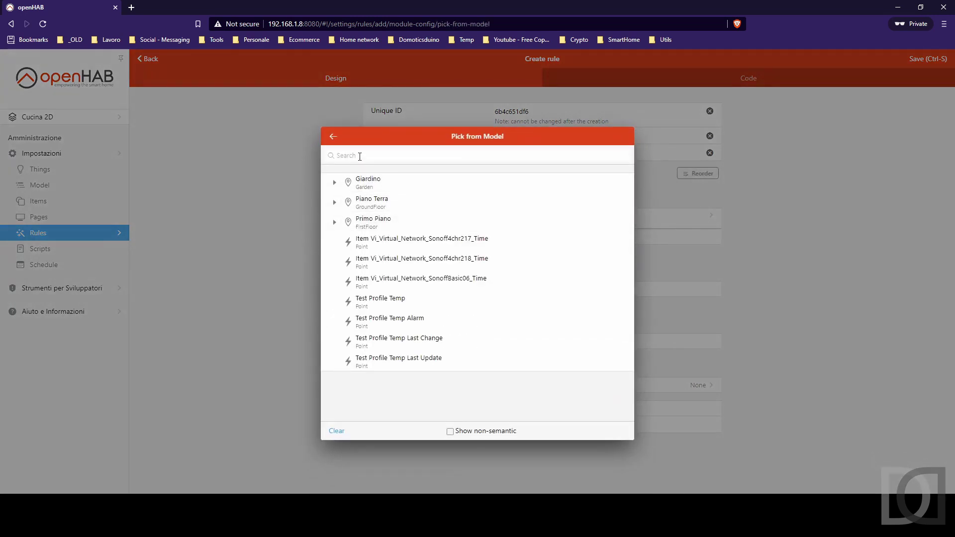
text(GAS)
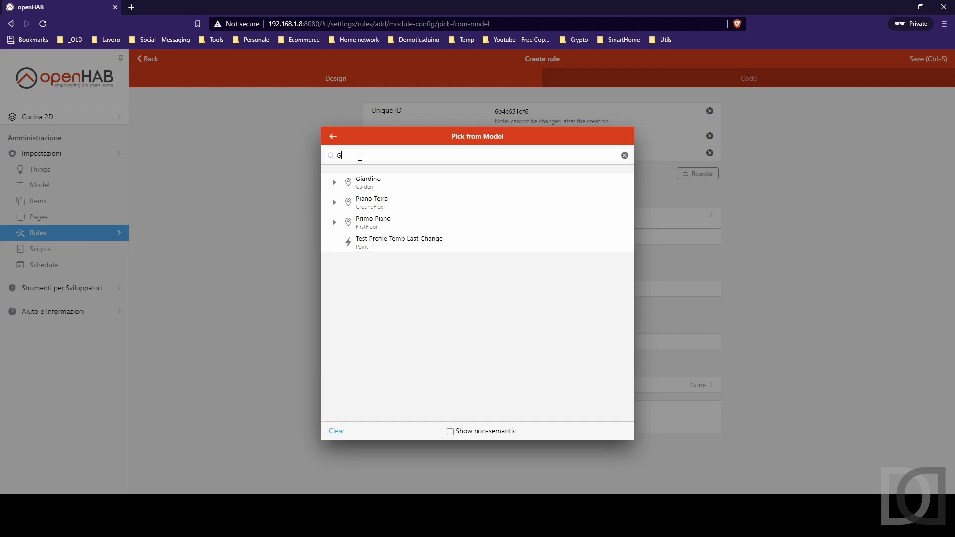
click(336, 185)
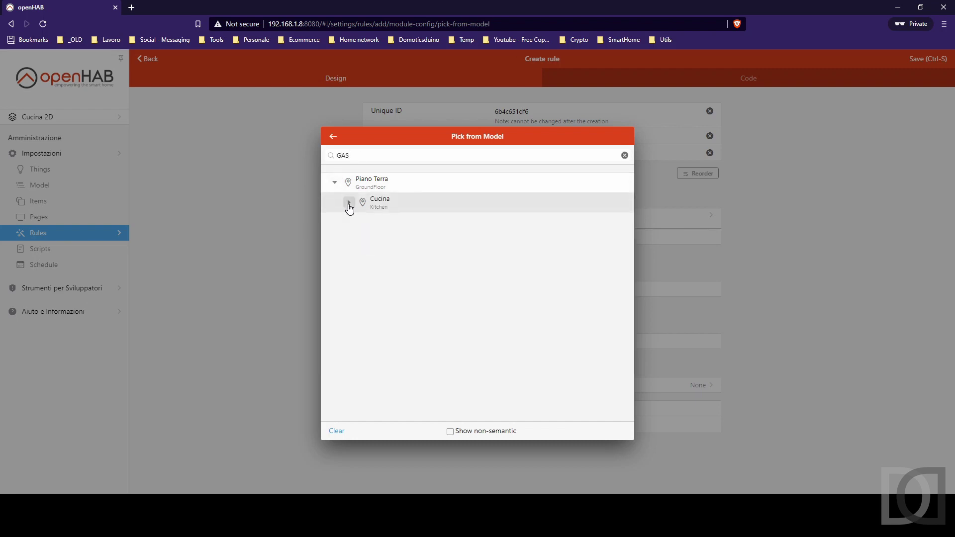
click(349, 202)
click(391, 224)
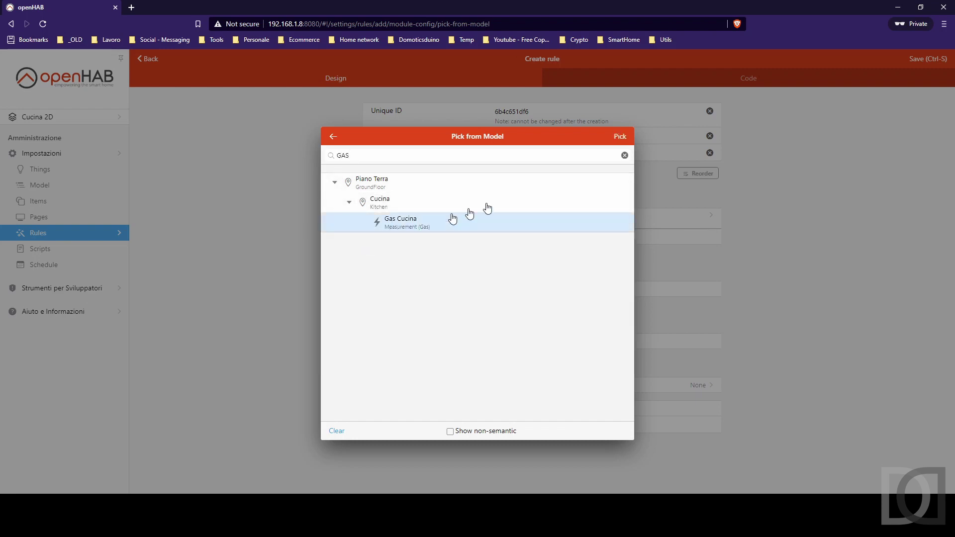
click(620, 137)
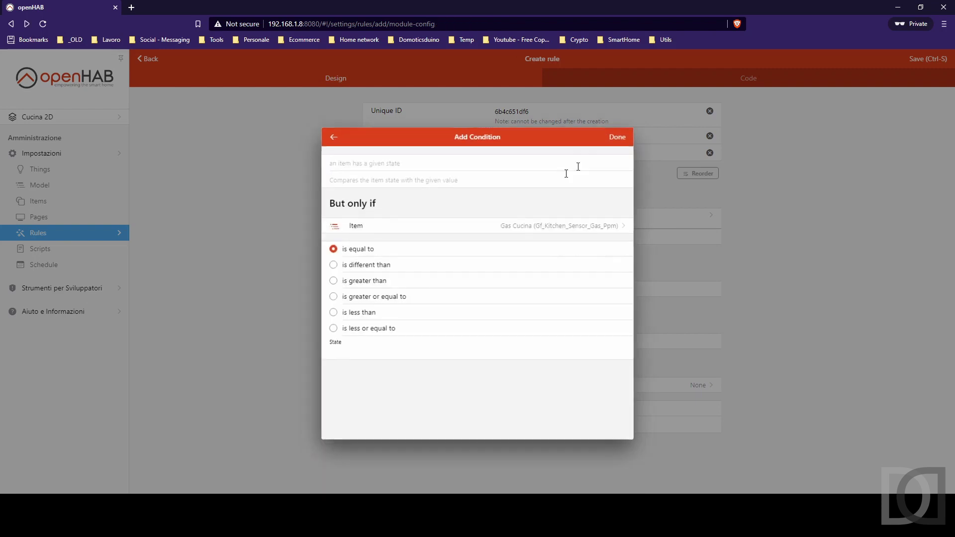
click(366, 315)
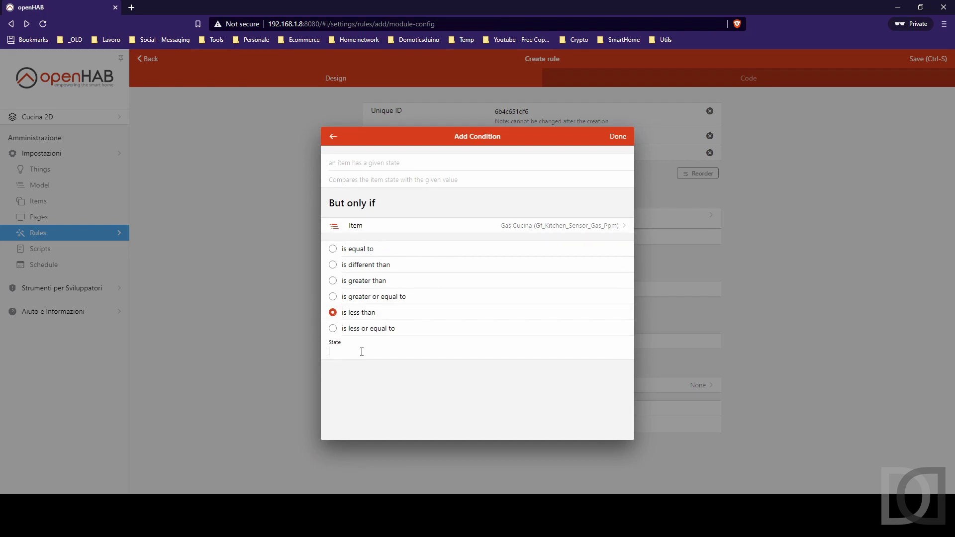
click(620, 137)
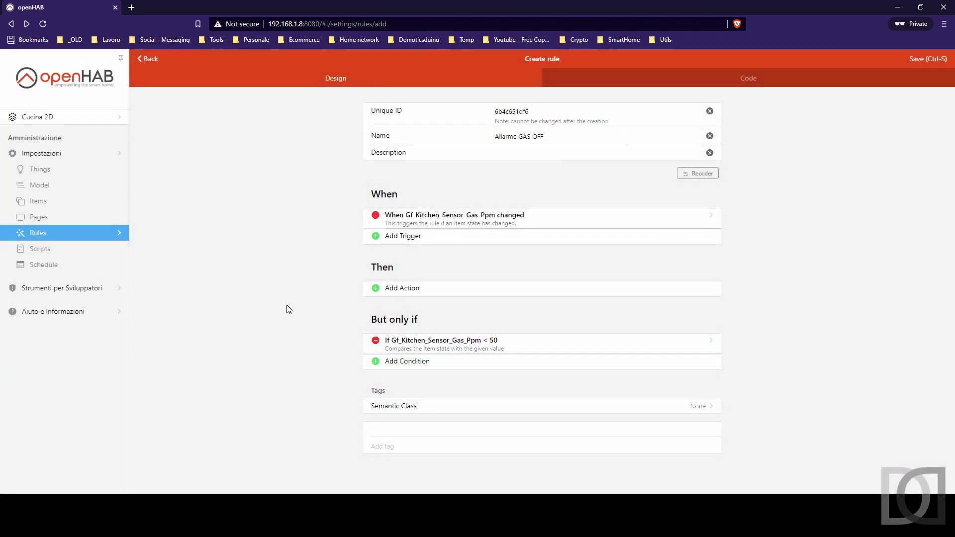
- Add an item action that sends the command OFF to the non-semantic item Allarme GAS, and save the rule
click(413, 295)
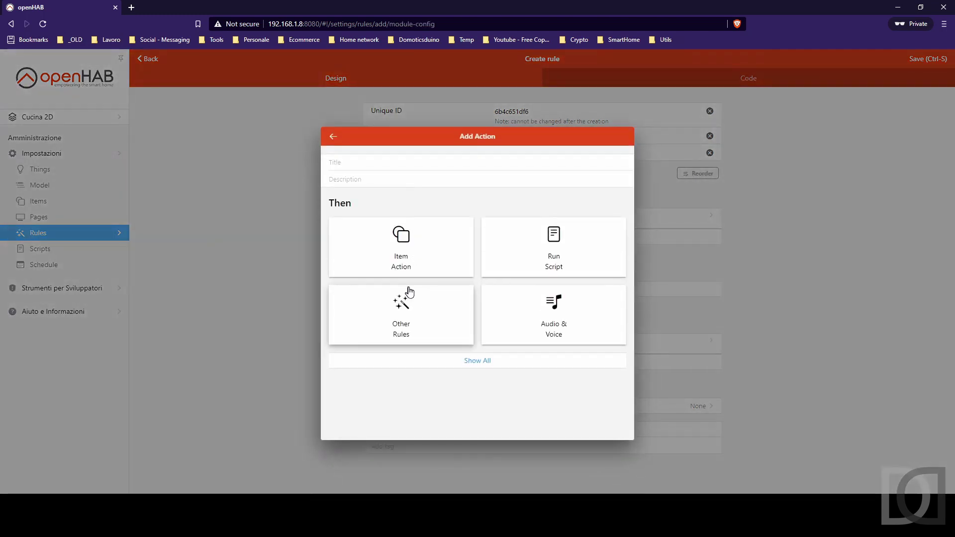
click(405, 260)
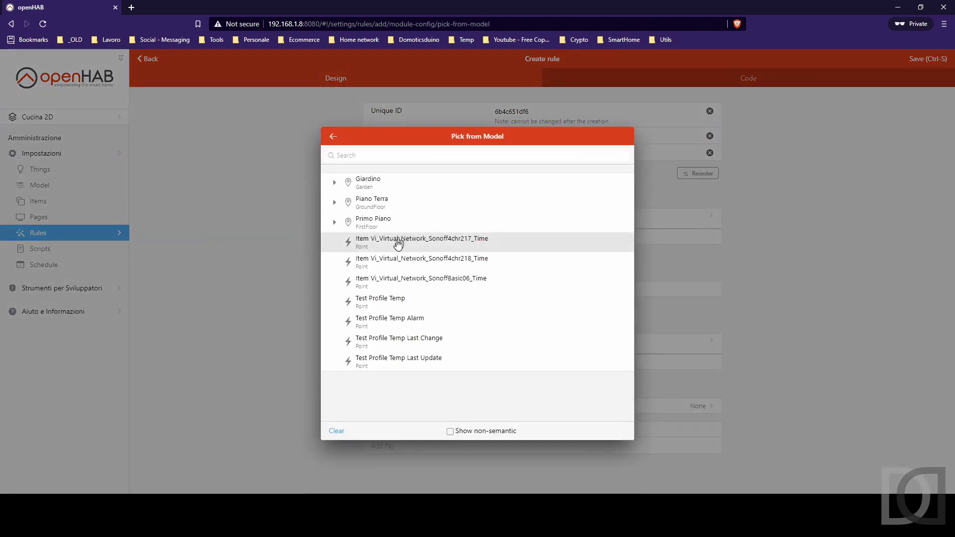
click(496, 437)
click(417, 153)
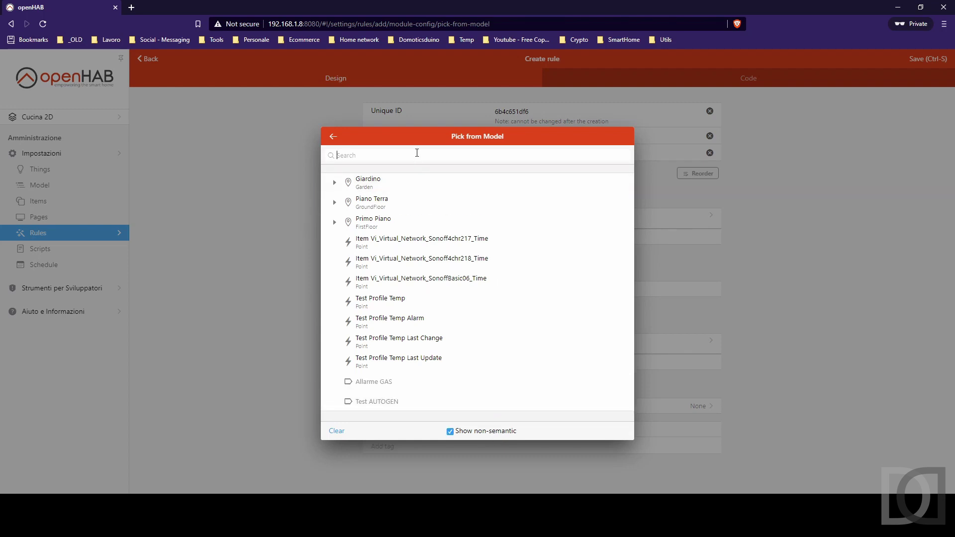
text(ALLA)
click(405, 182)
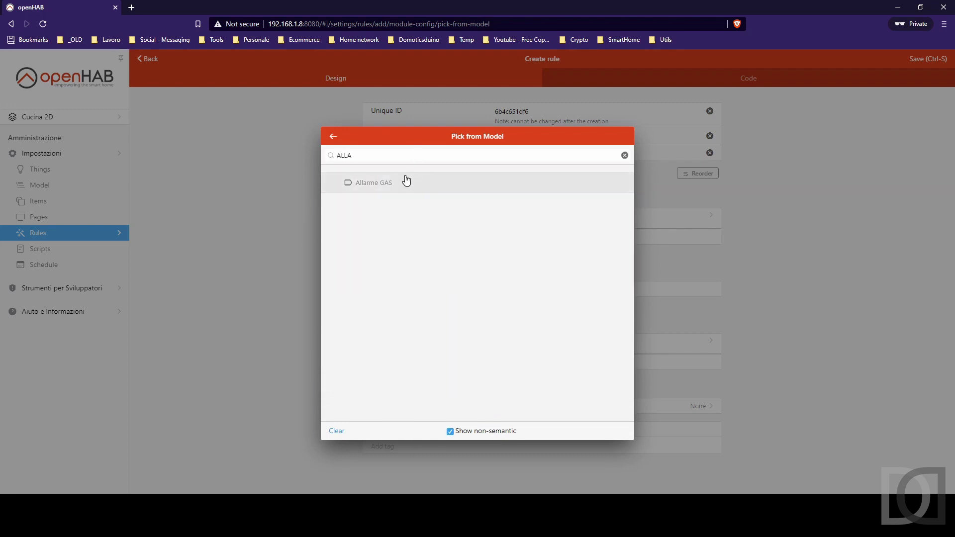
click(627, 137)
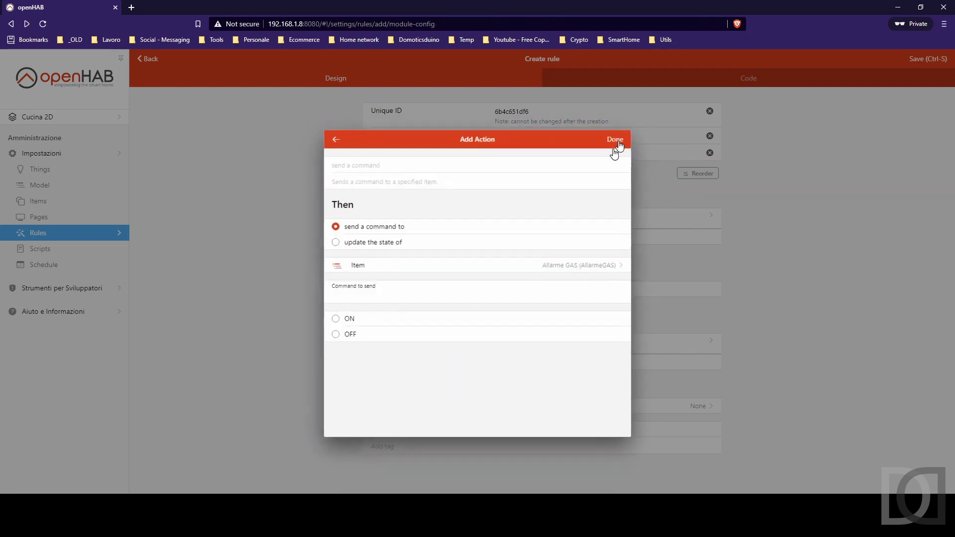
click(343, 336)
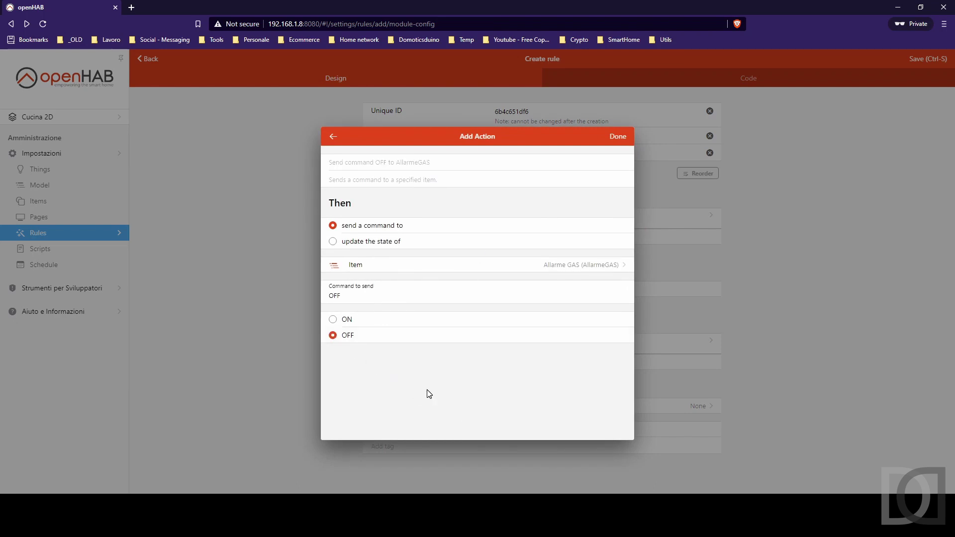
click(618, 138)
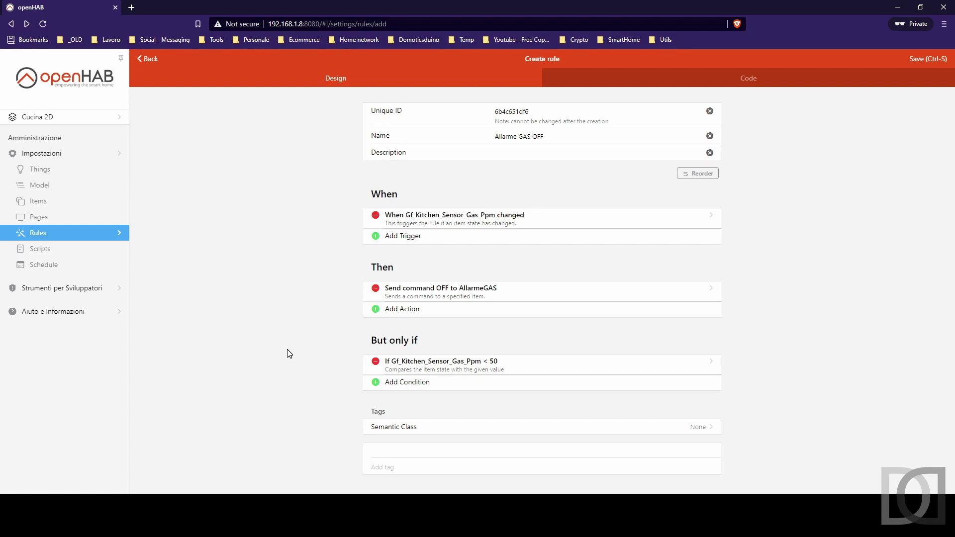
click(921, 60)
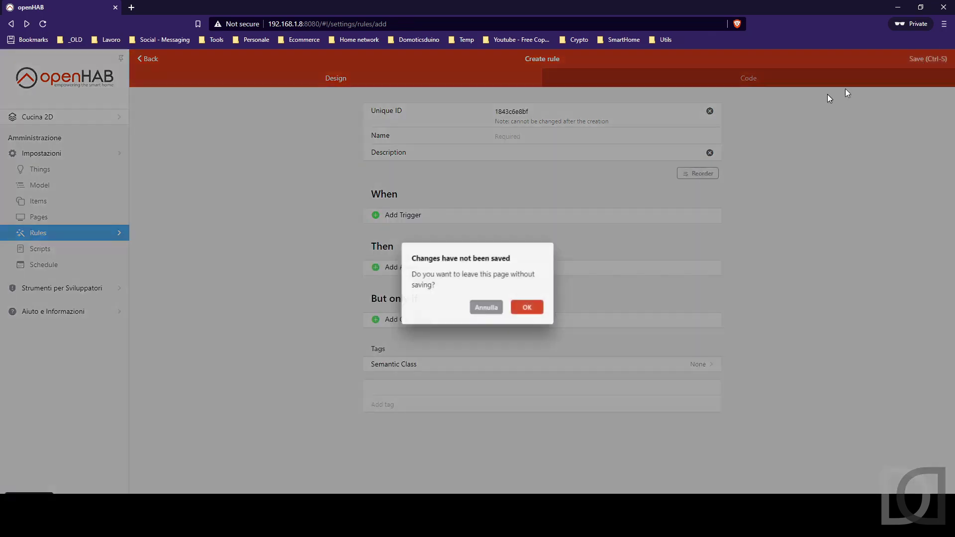
click(531, 308)
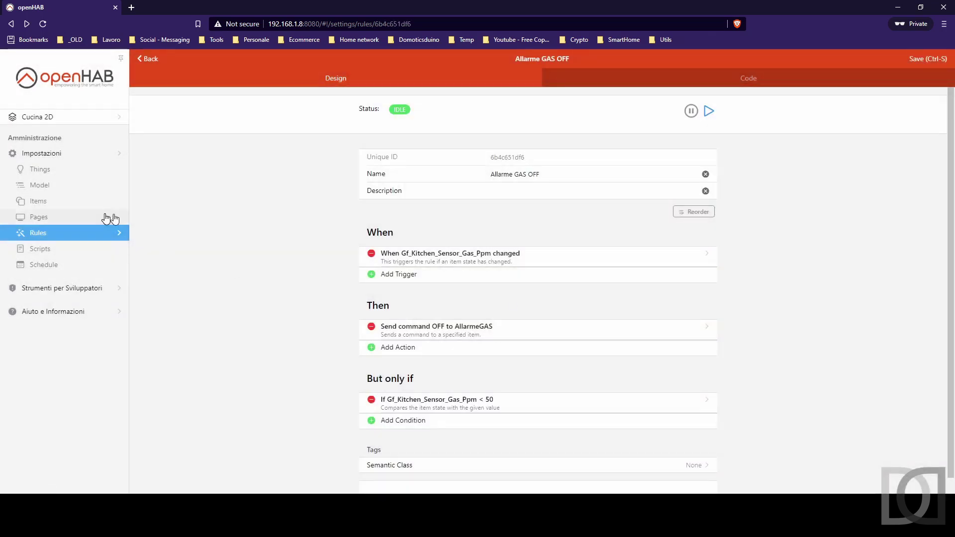
- Rename the existing Allarme GAS rule to Allarme GAS ON and save it
click(75, 234)
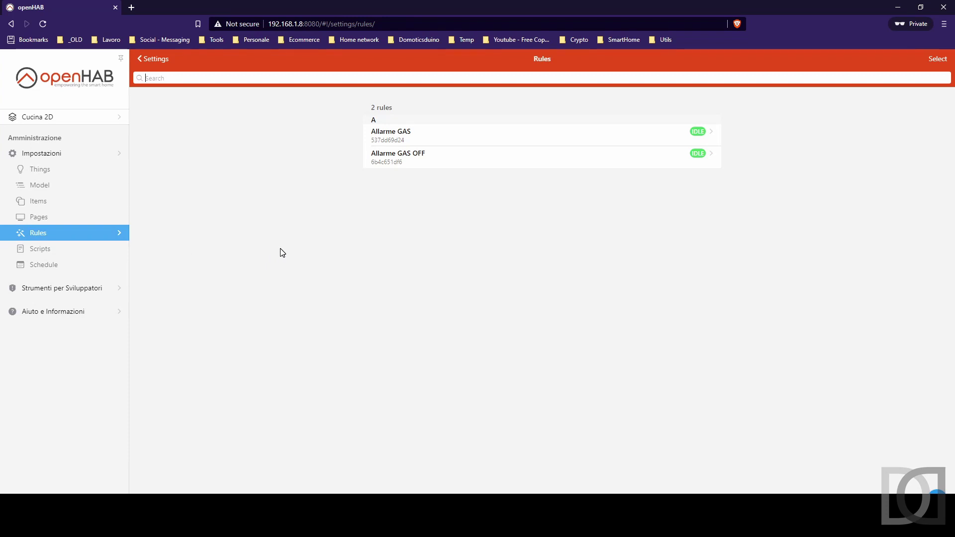
click(389, 134)
click(541, 174)
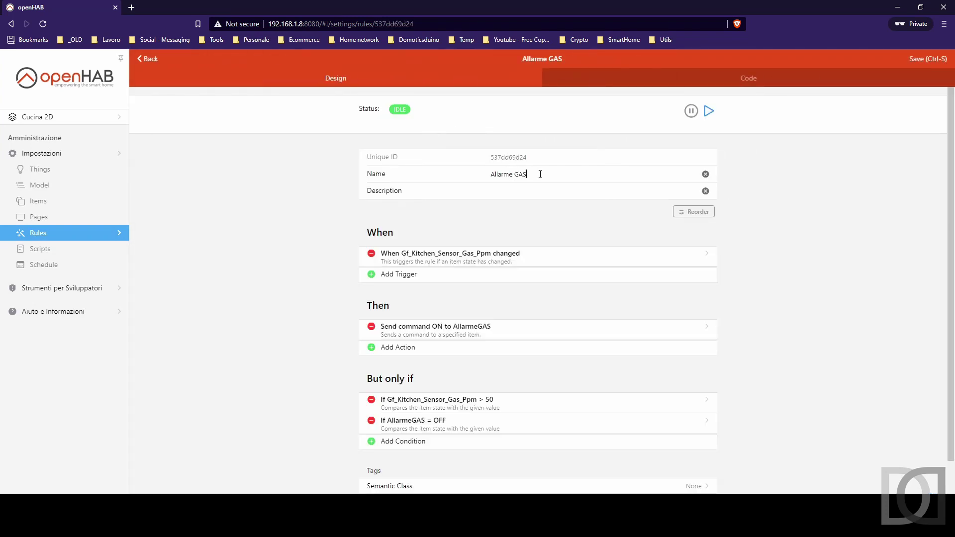
text(ON)
click(929, 58)
scroll(244, 292, down, 1)
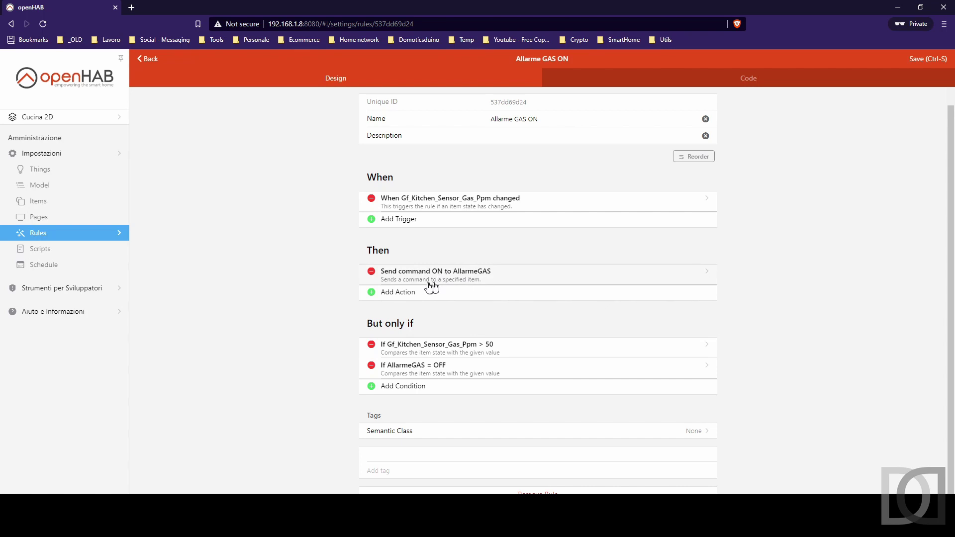
- Start a new rule from the rules list with an item trigger for when the non-semantic item Allarme GAS receives the command ON
click(149, 59)
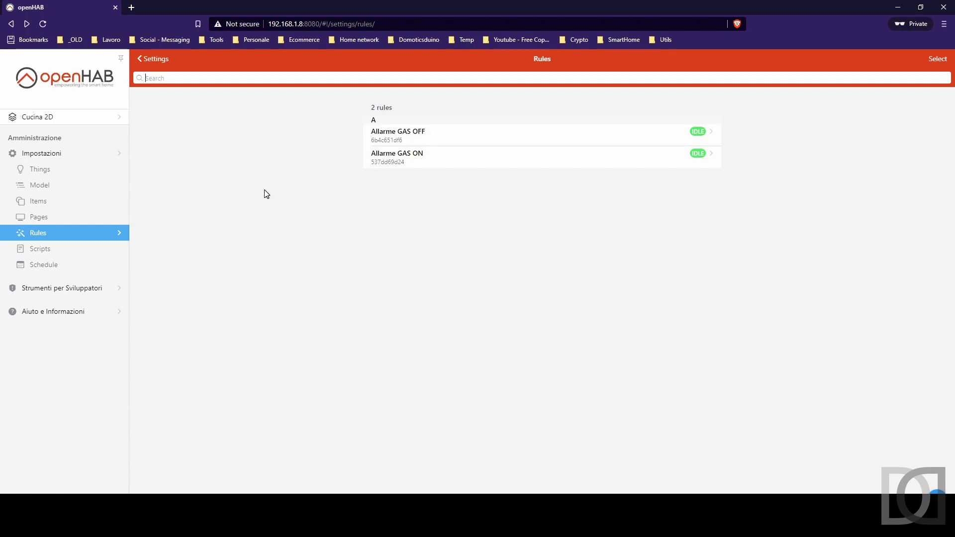
click(937, 492)
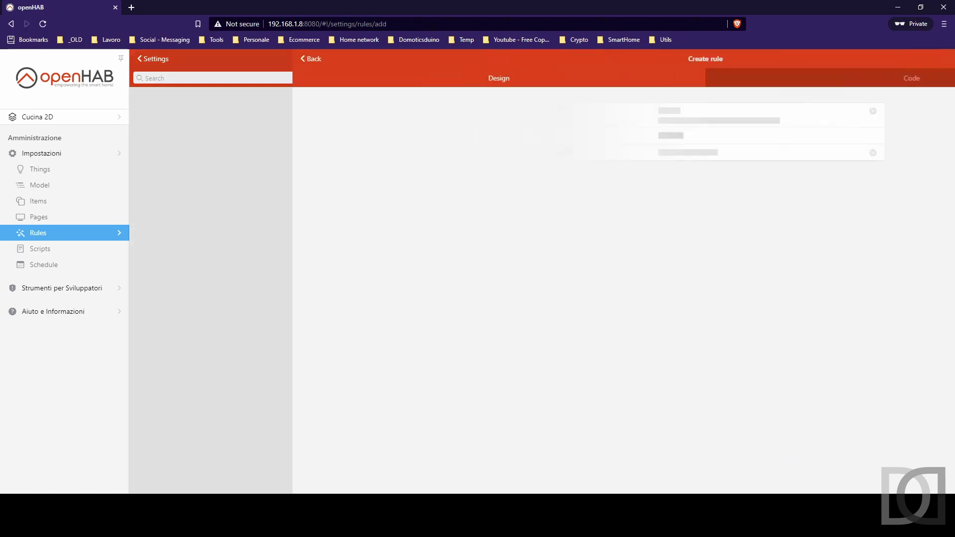
click(428, 216)
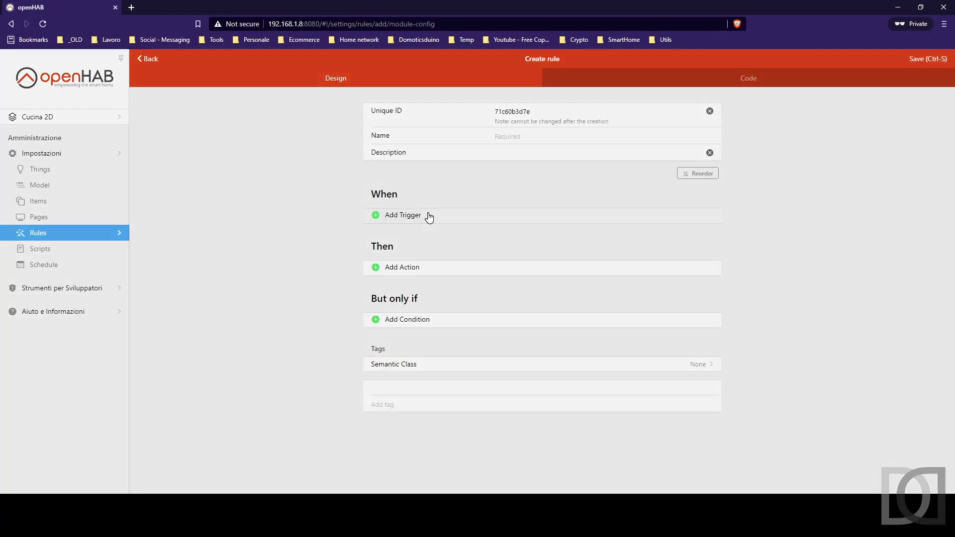
click(407, 240)
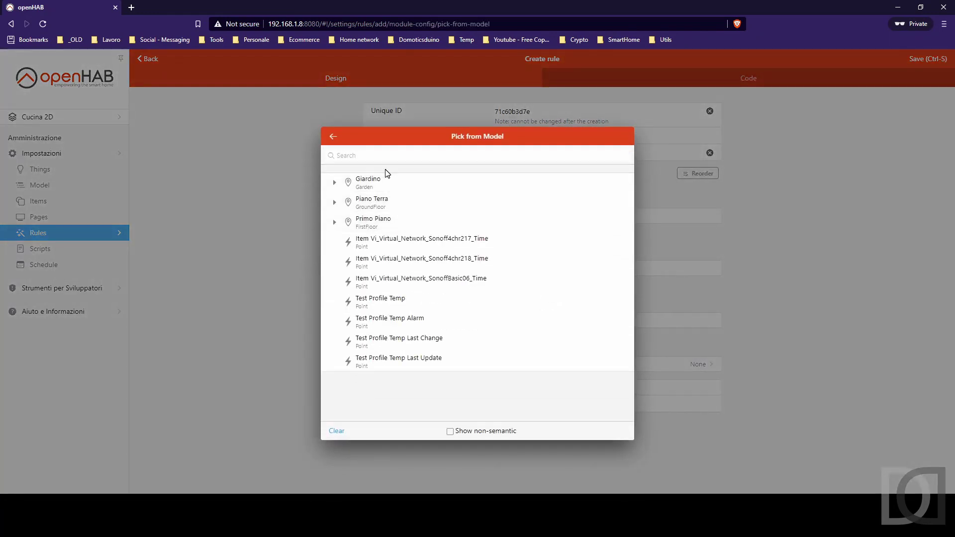
click(383, 154)
text(Allarme GAS)
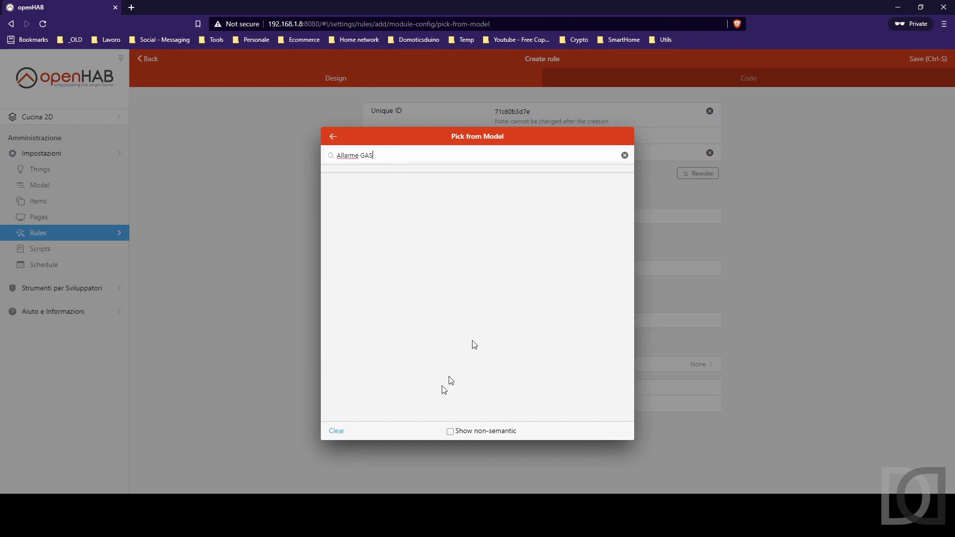
click(481, 431)
click(379, 184)
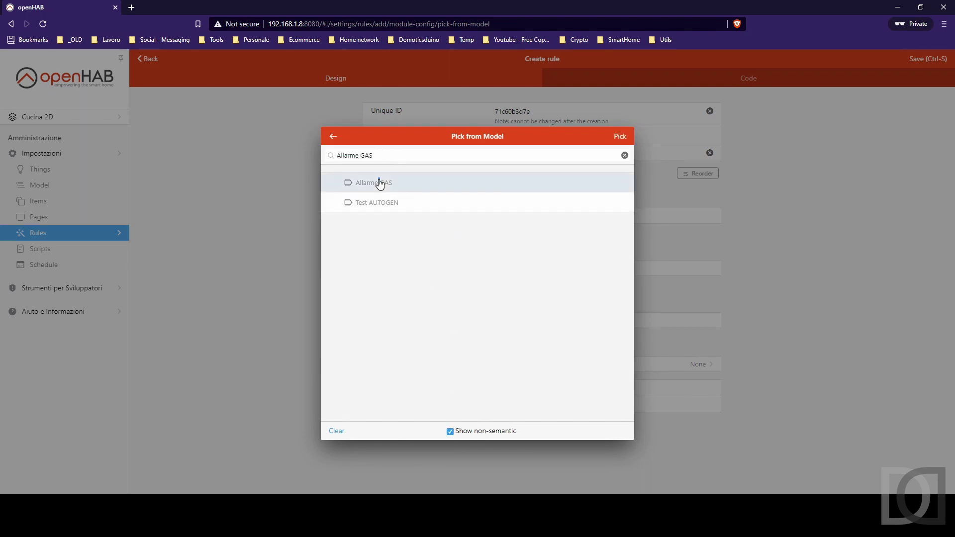
click(620, 138)
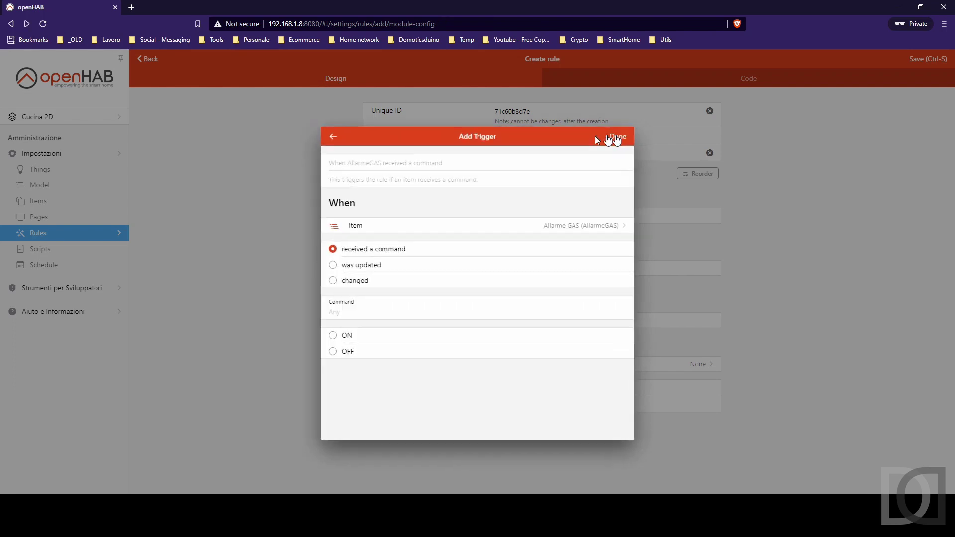
click(358, 281)
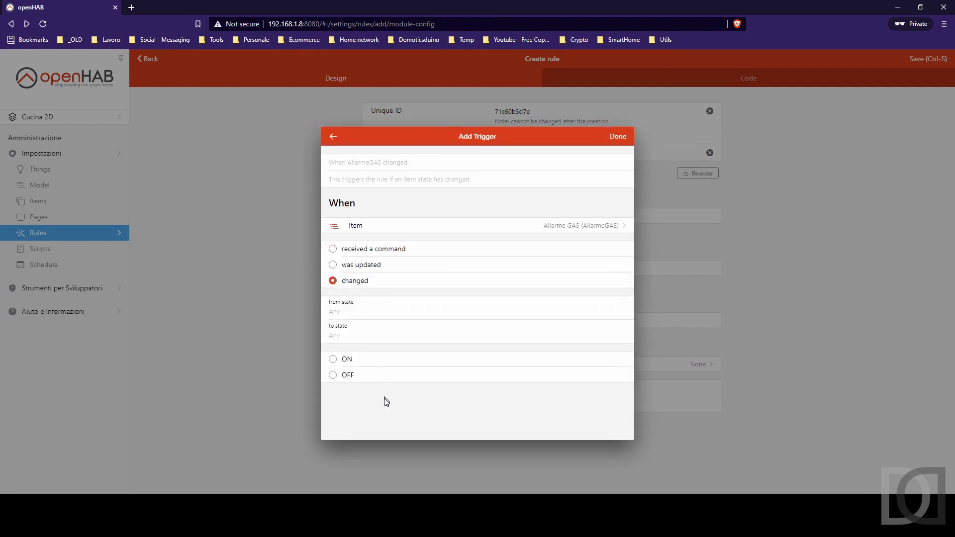
click(380, 249)
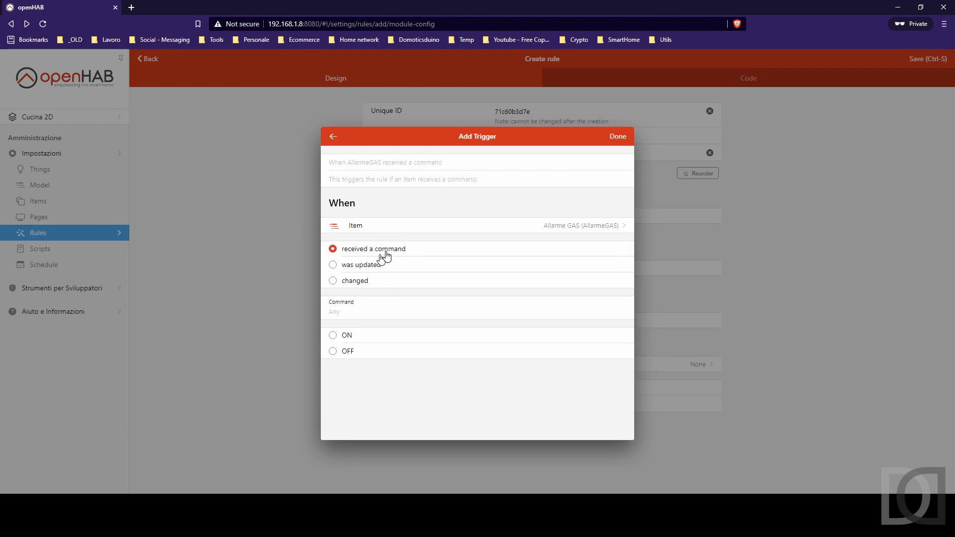
click(348, 339)
click(618, 137)
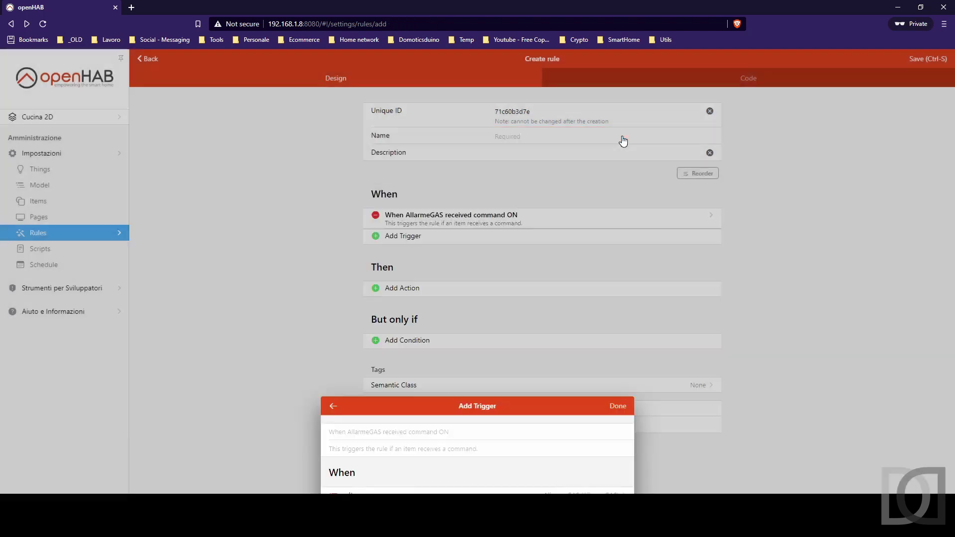
- Add an action that broadcasts a notification with the message GAS NEW, and try to save the rule
click(404, 290)
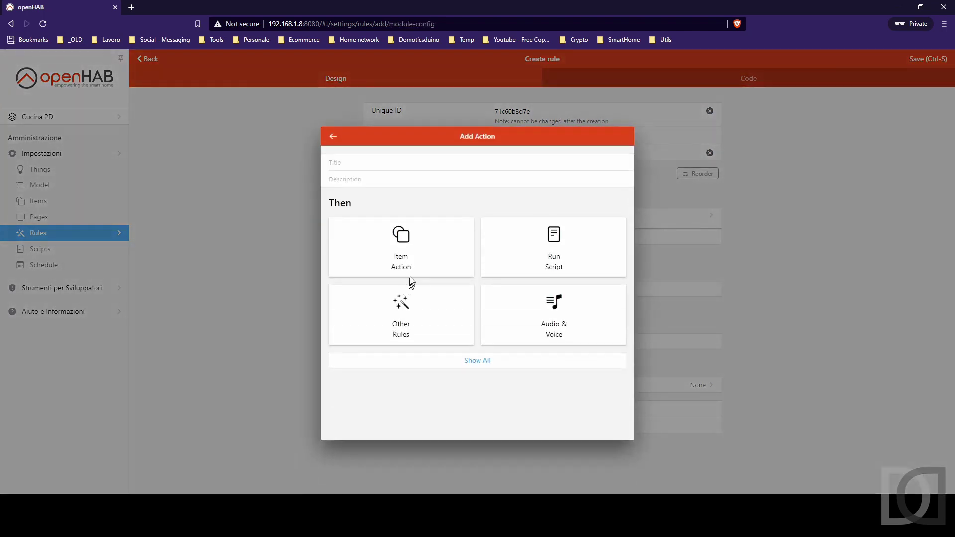
click(479, 361)
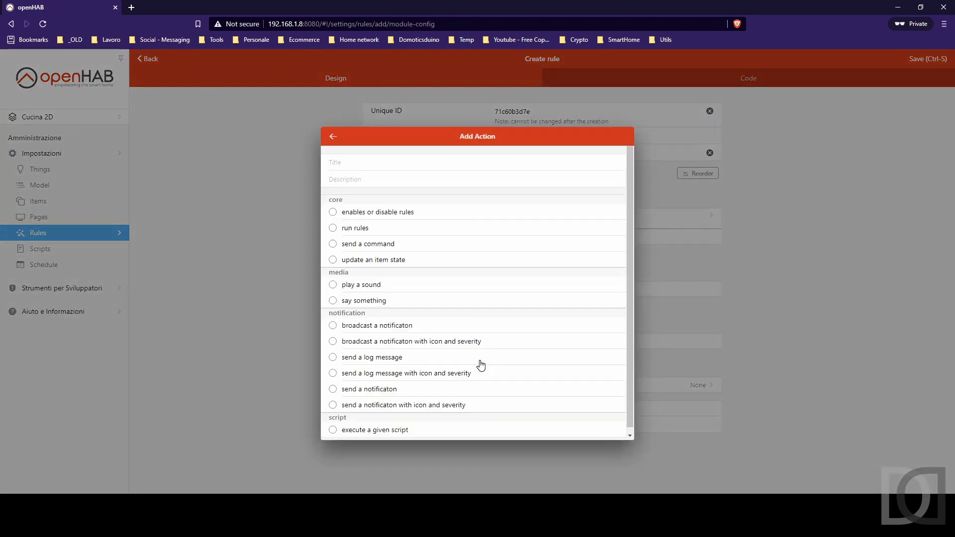
click(391, 328)
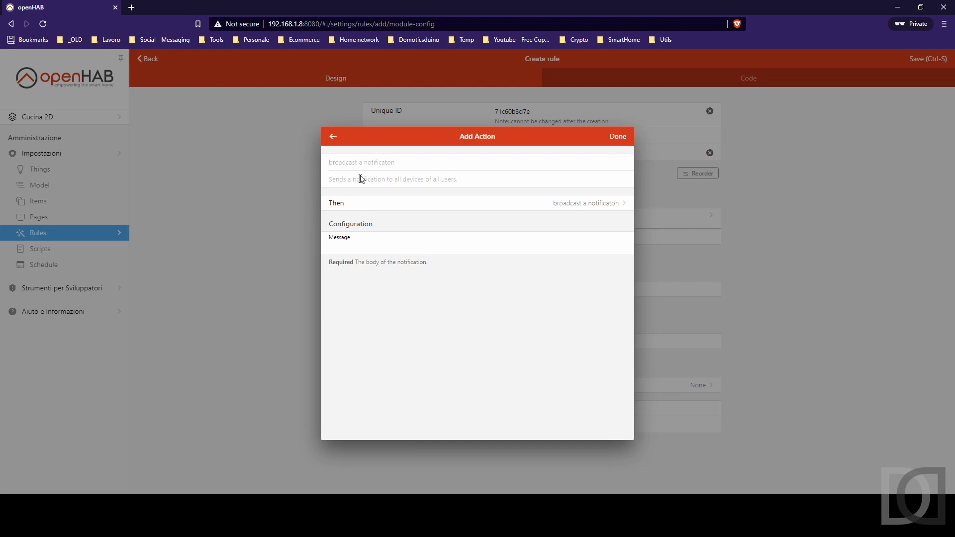
click(351, 247)
key(Delete)
text(GAS NEW)
click(617, 138)
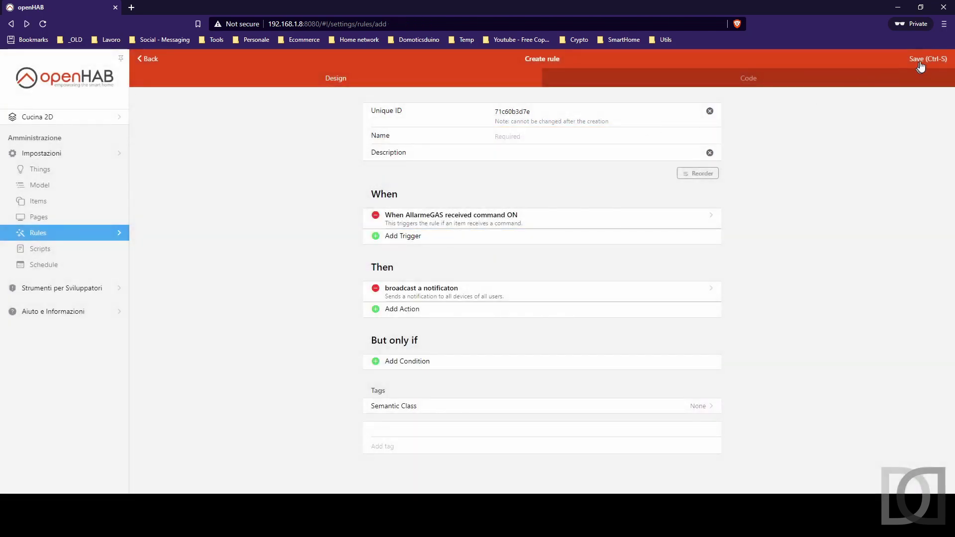
click(928, 60)
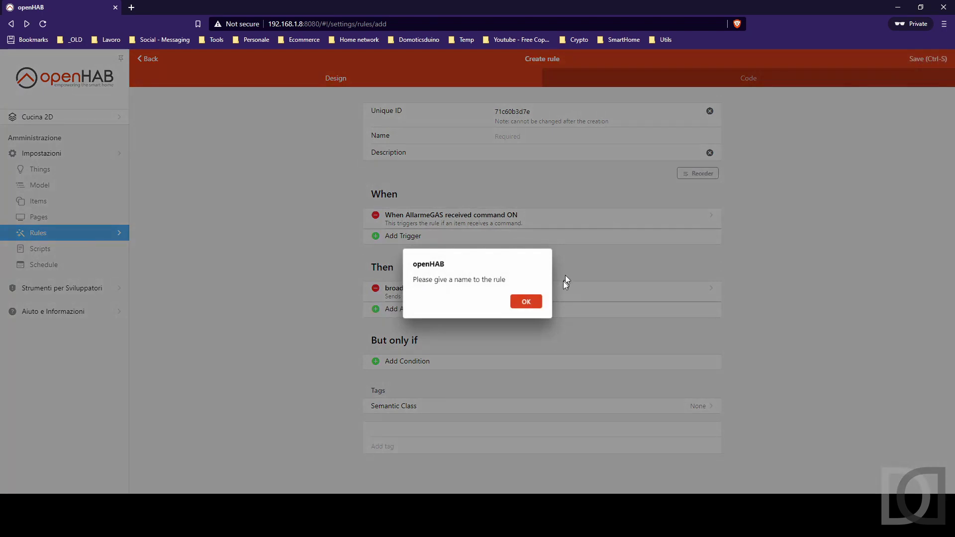
- Name the new notification rule Allarme GAS Notifica, save it, and return to the rules list
click(536, 304)
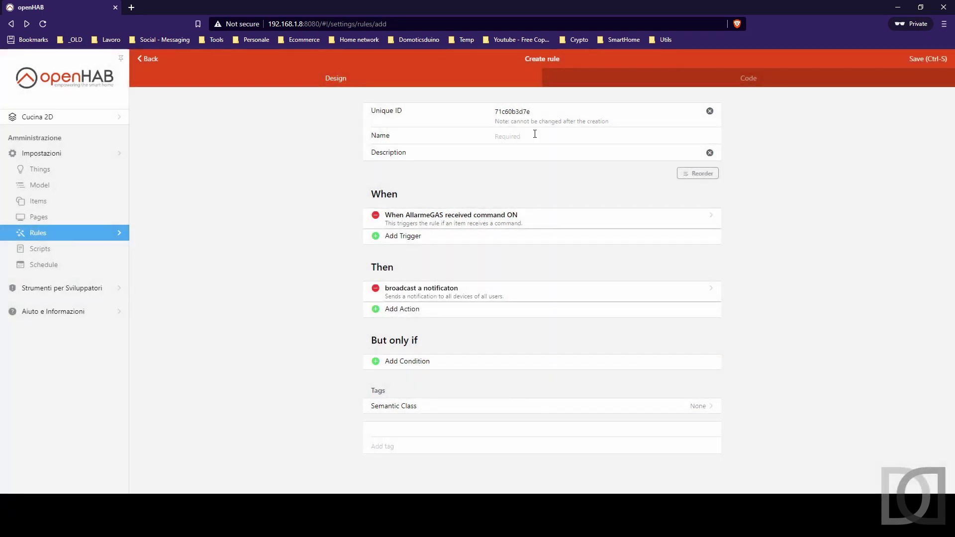
text(AL)
text(larme GA Sto)
text(No)
click(929, 58)
click(526, 307)
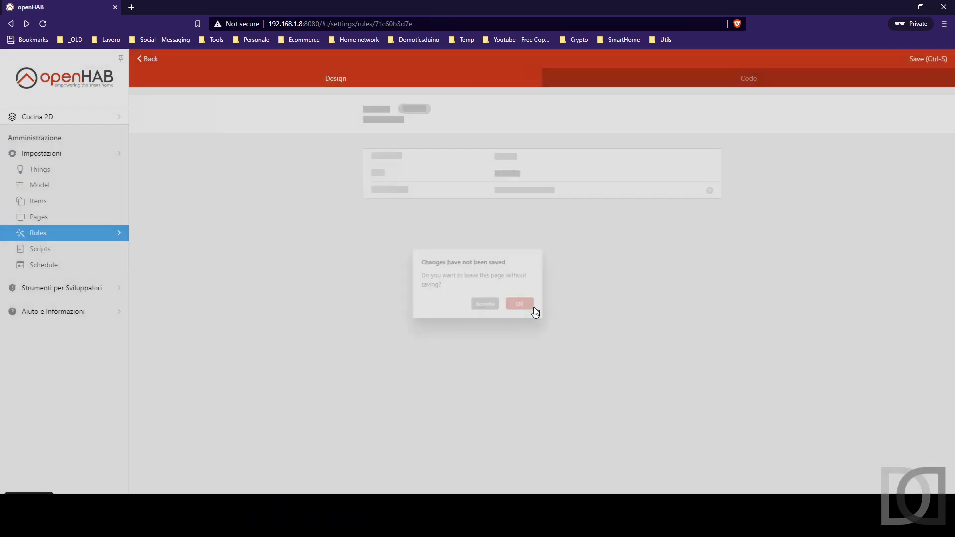
click(44, 234)
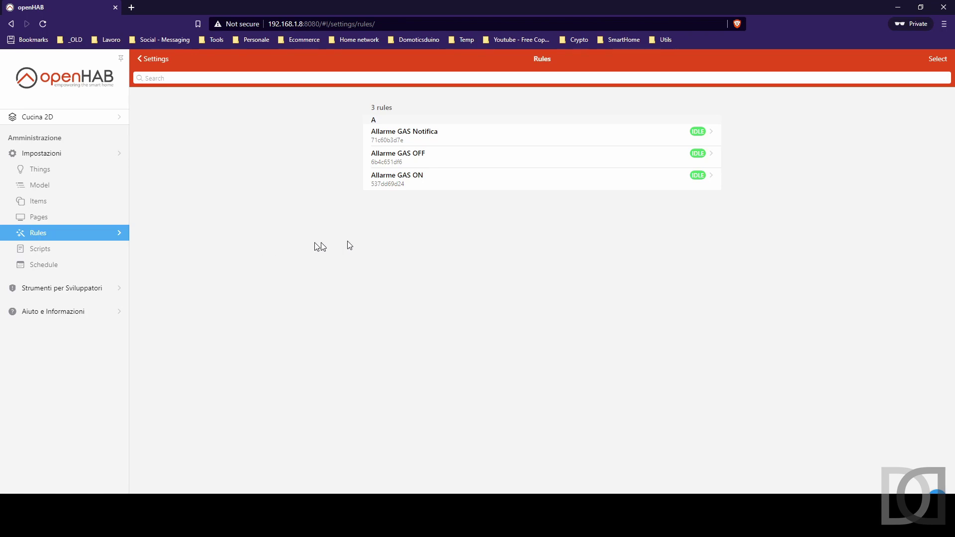
- Review the Allarme GAS ON rule's trigger, action and conditions, and view the alarm switch and gas value in the Test Sitemap
click(396, 191)
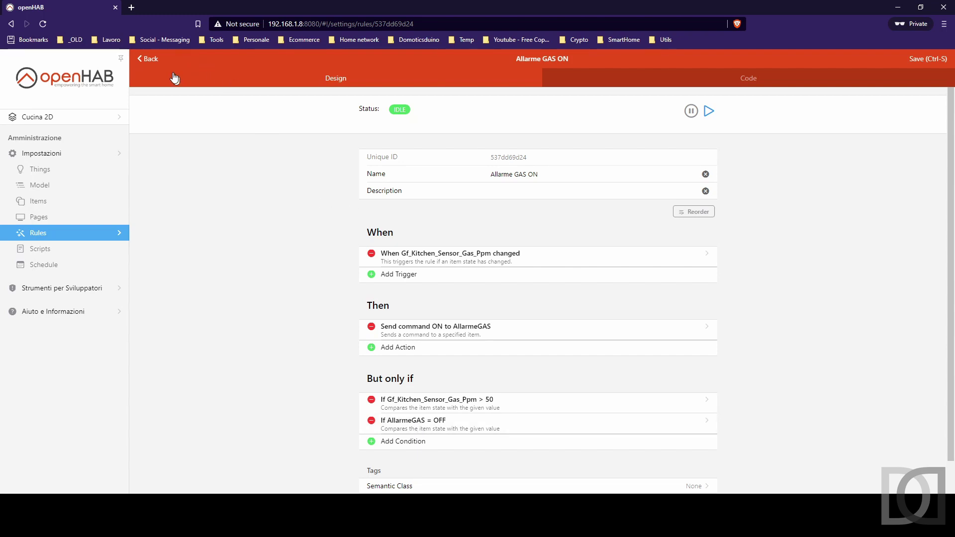
click(149, 59)
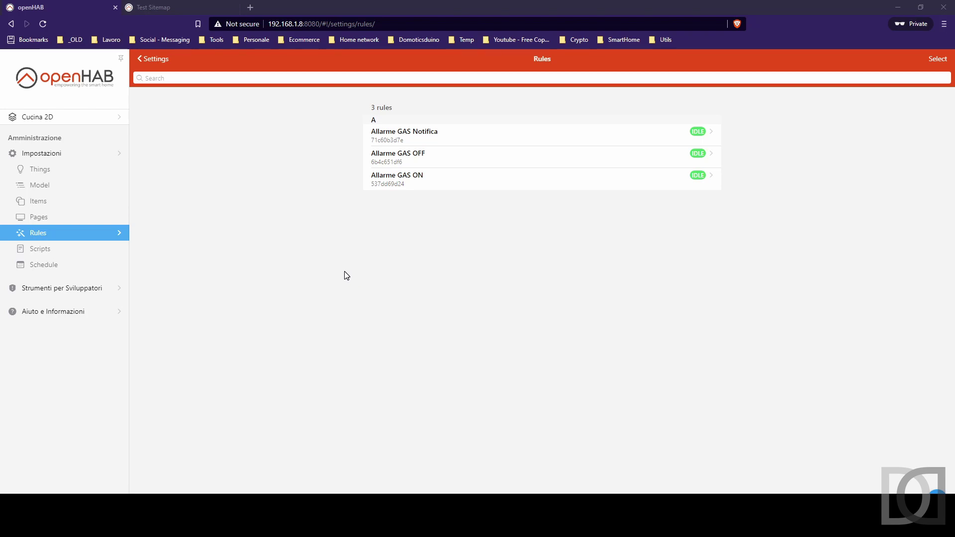
click(168, 7)
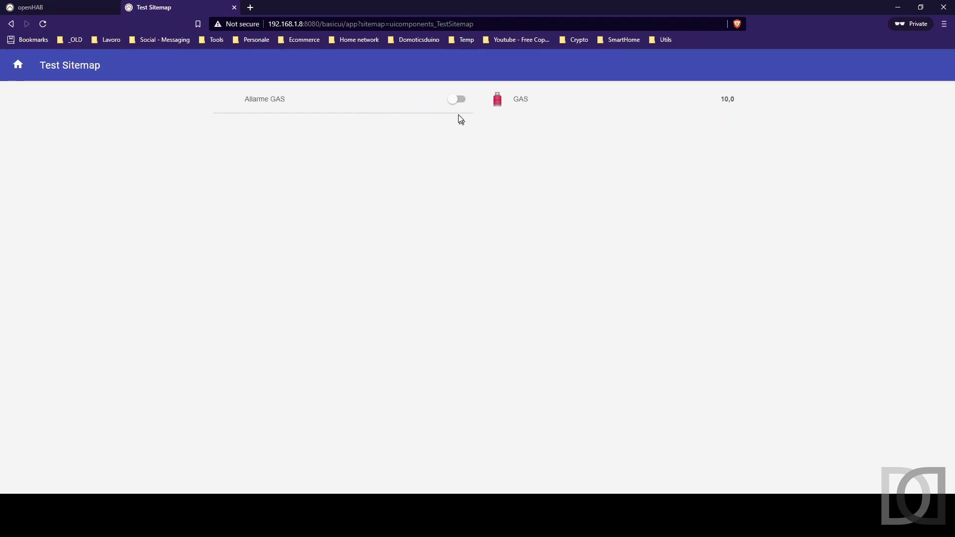
- In openHAB's API Explorer, open the PUT /items/{itemname}/state request for trying out
click(43, 8)
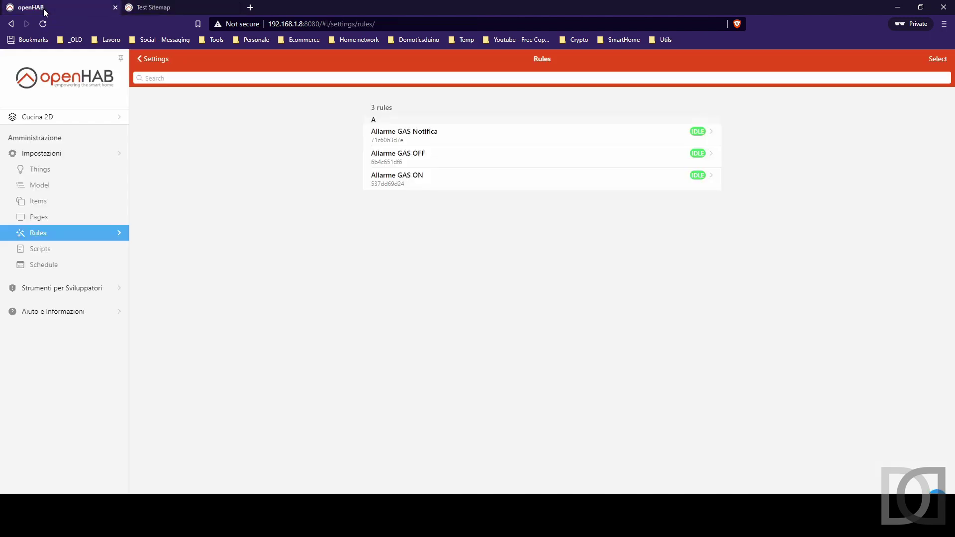
click(80, 291)
click(600, 188)
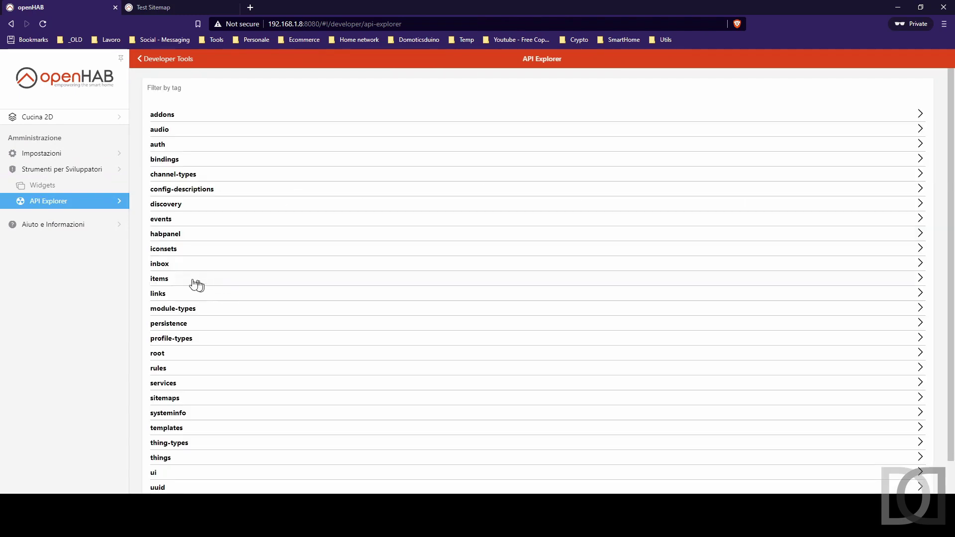
click(197, 284)
scroll(209, 326, down, 3)
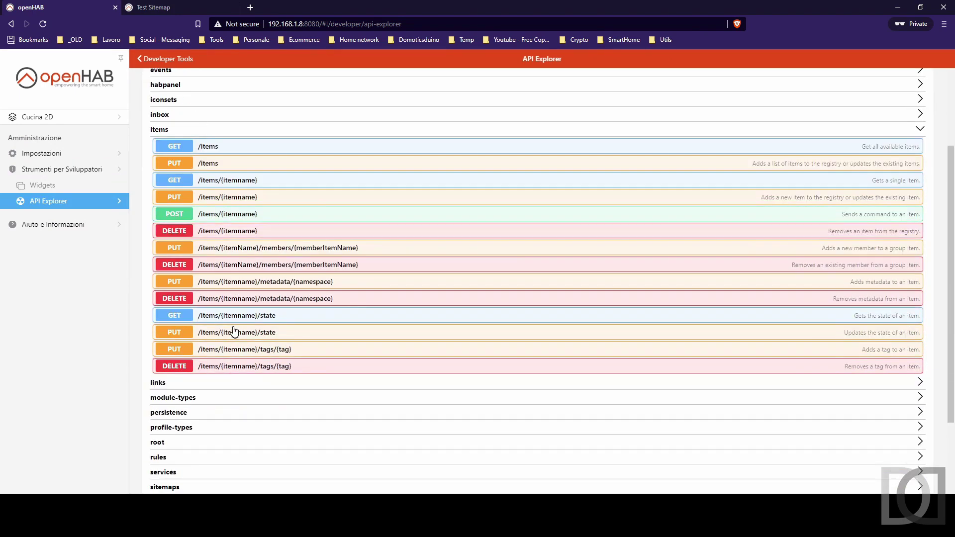
click(235, 332)
click(865, 355)
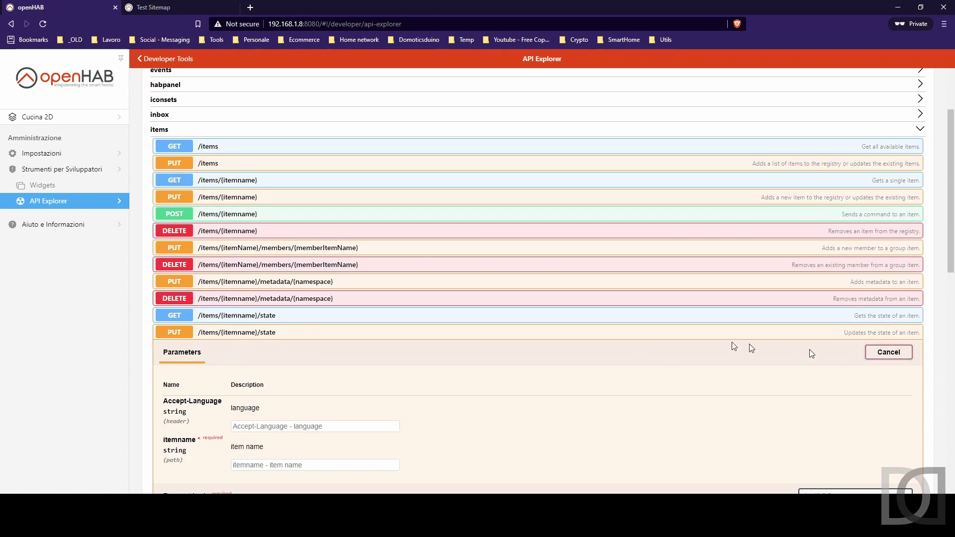
- Send the state 55 to the item Gf_Kitchen_Sensor_Gas_Ppm and check the alarm switch in the Test Sitemap
scroll(347, 402, down, 3)
text(Gf_Kitchen_Sensor_Gas_Ppm)
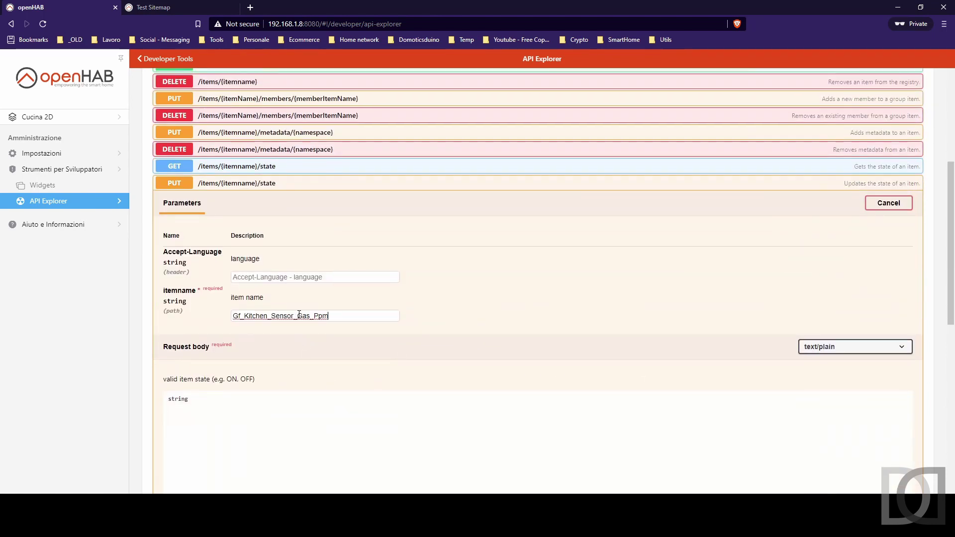
click(266, 408)
key(ctrl+a)
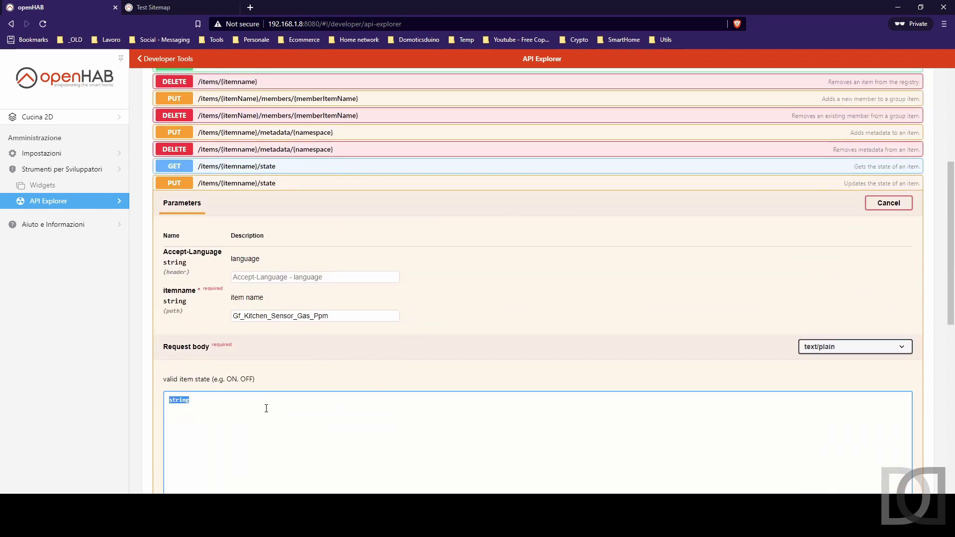
text(55)
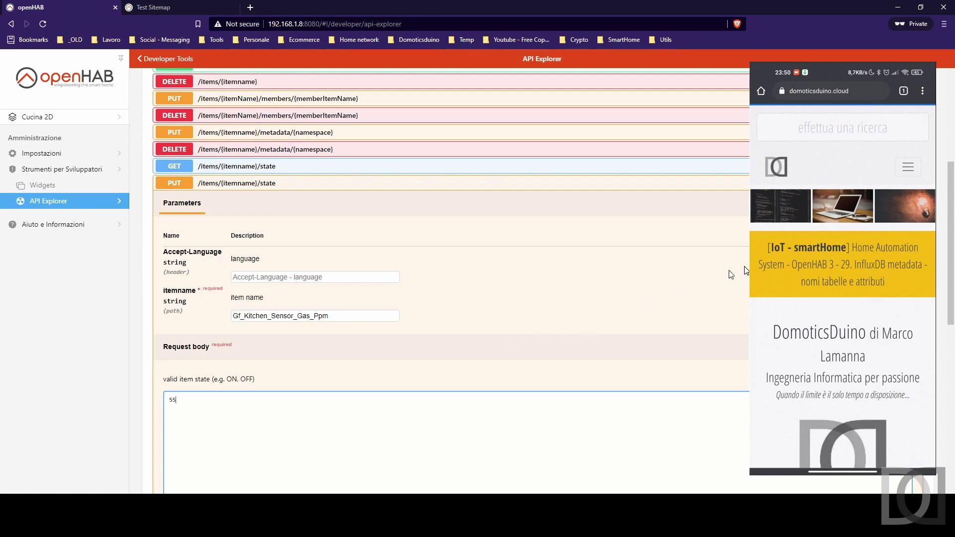
scroll(413, 386, down, 3)
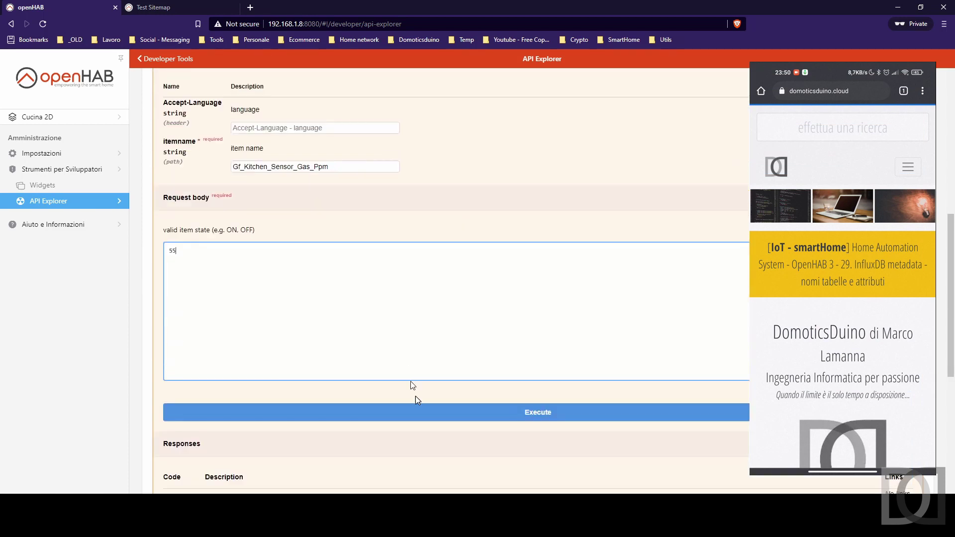
click(526, 416)
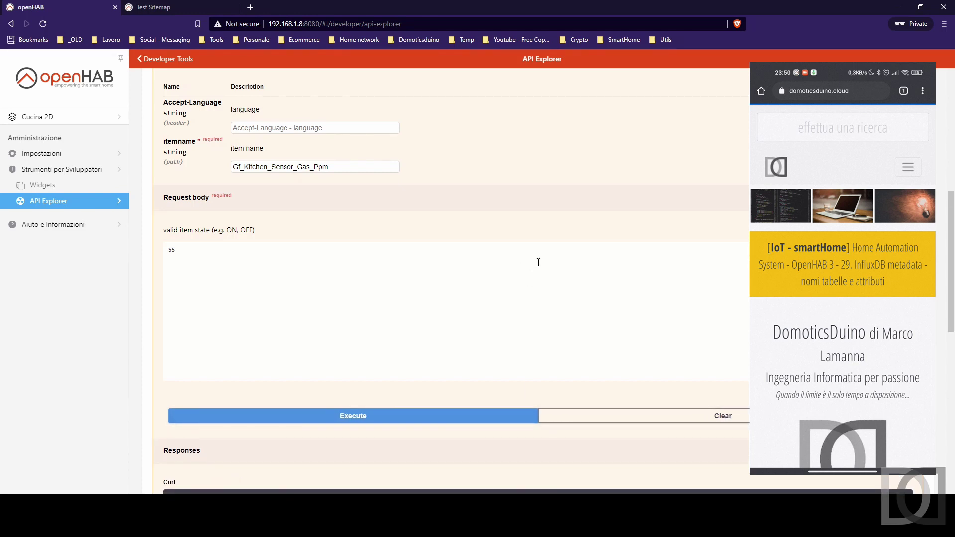
click(179, 8)
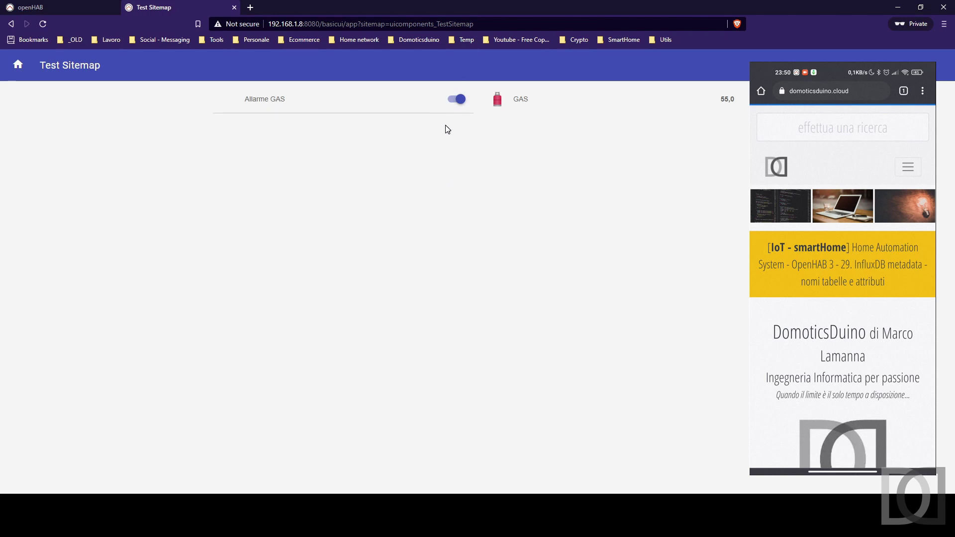
- Update the kitchen gas item's state to 60 through the API Explorer and check the Test Sitemap
click(52, 7)
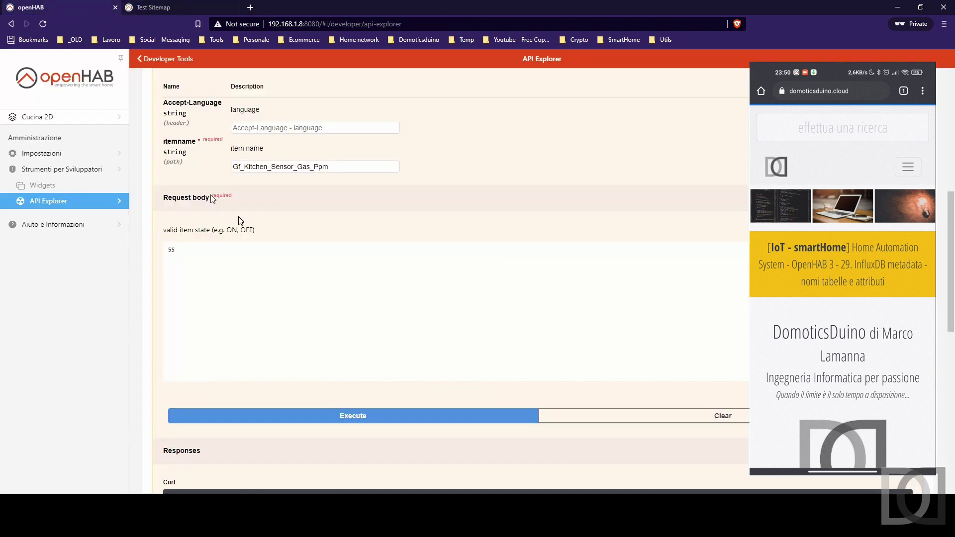
triple_click(213, 247)
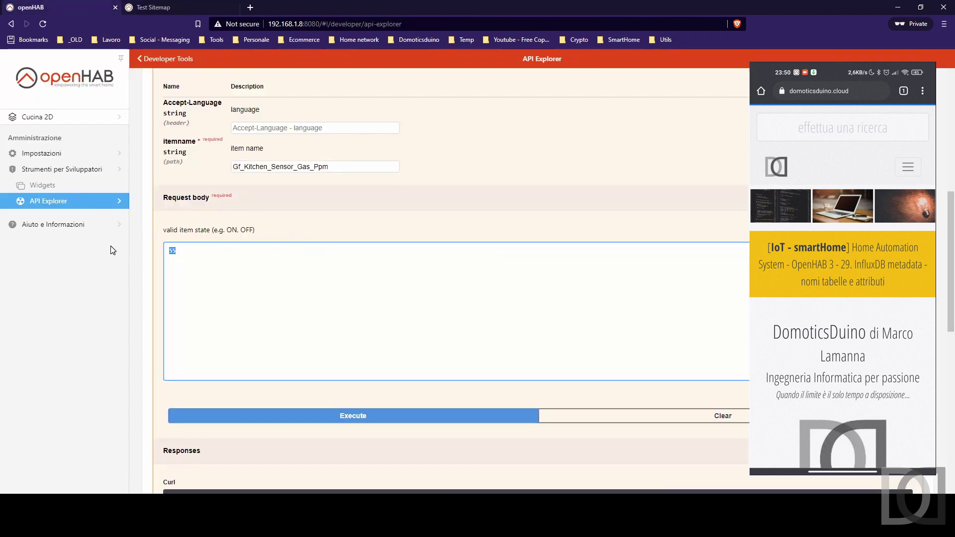
text(60)
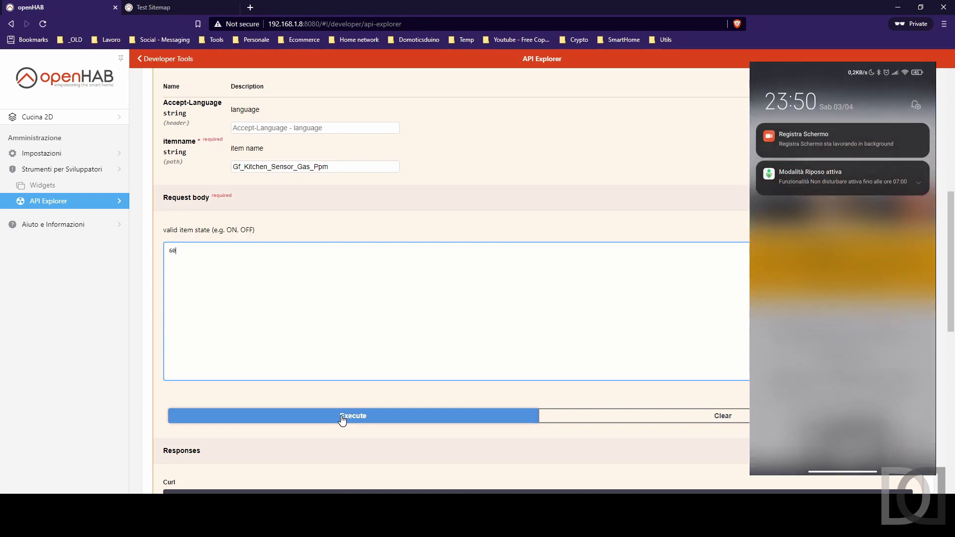
click(343, 421)
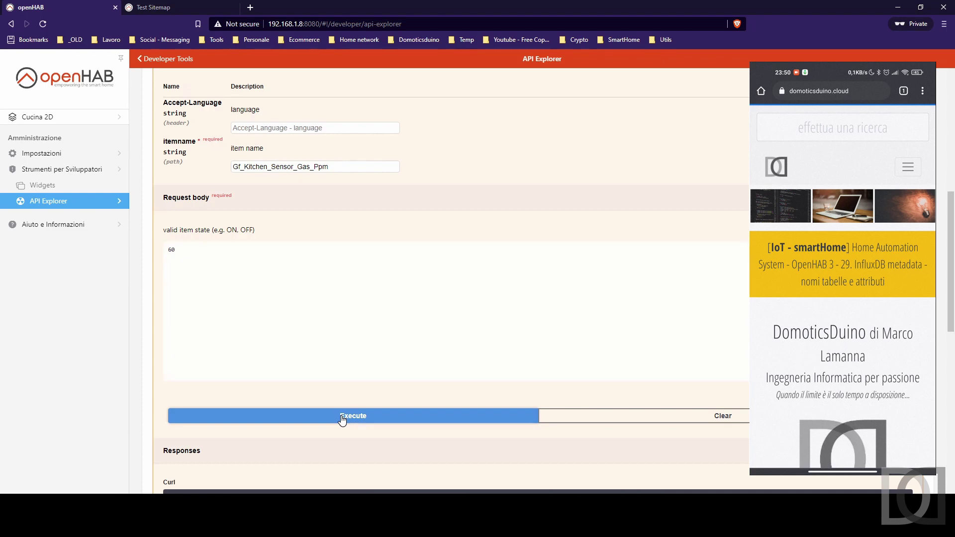
click(175, 10)
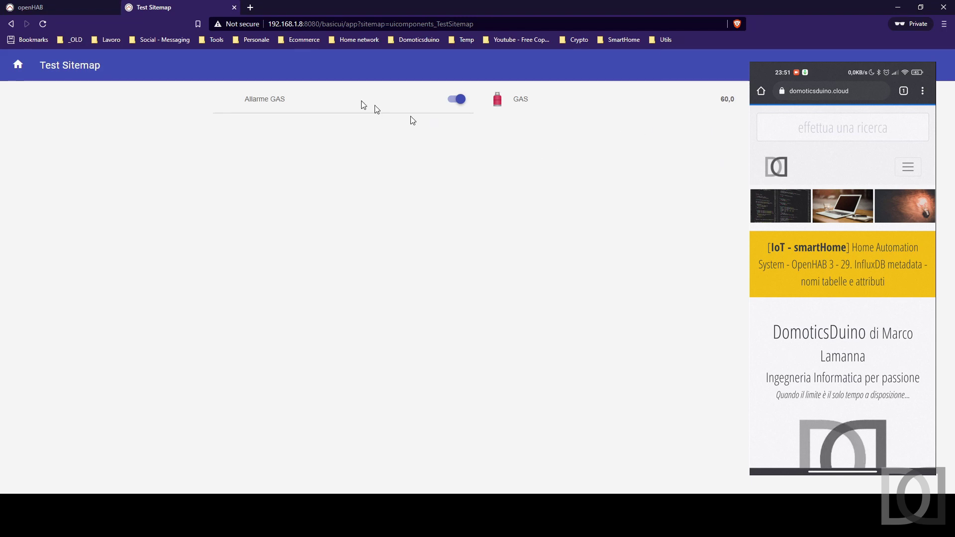
- Update the kitchen gas item's state to 40 through the API Explorer and check the Test Sitemap
click(37, 7)
double_click(172, 250)
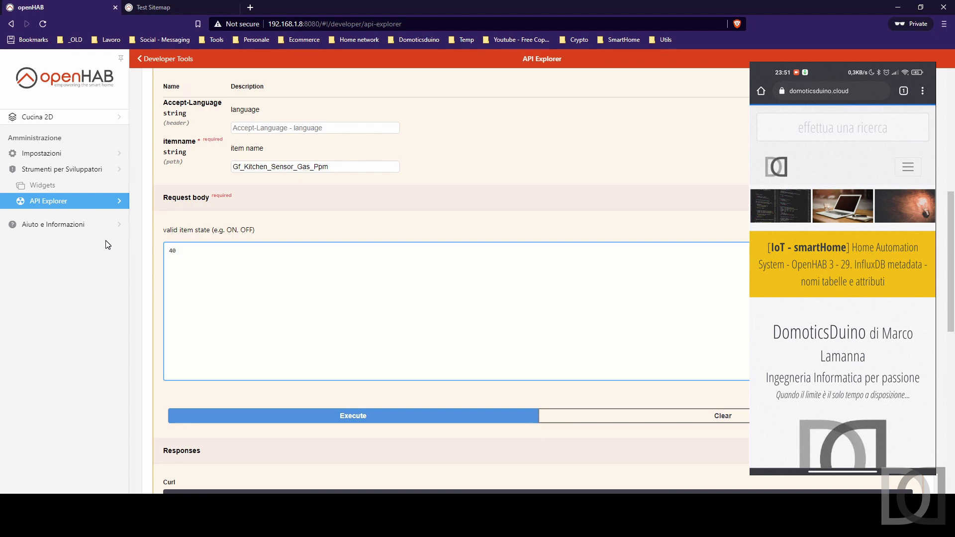
click(362, 417)
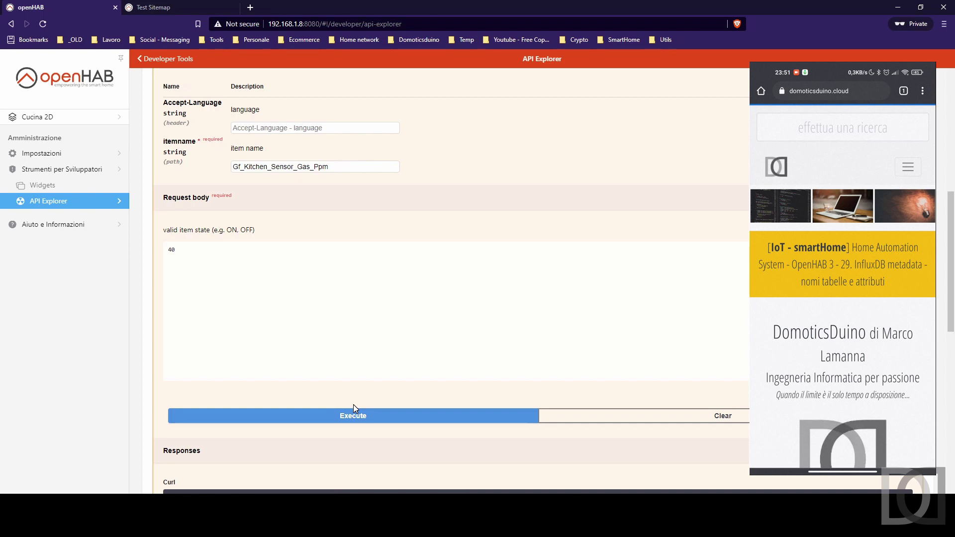
click(199, 6)
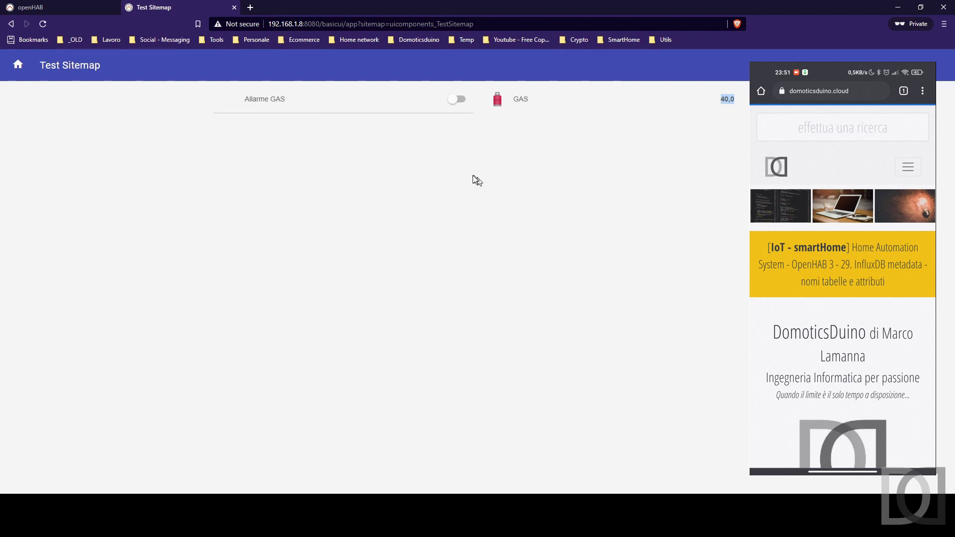
- Update the kitchen gas item's state to 56 through the API Explorer and check the Test Sitemap
click(61, 8)
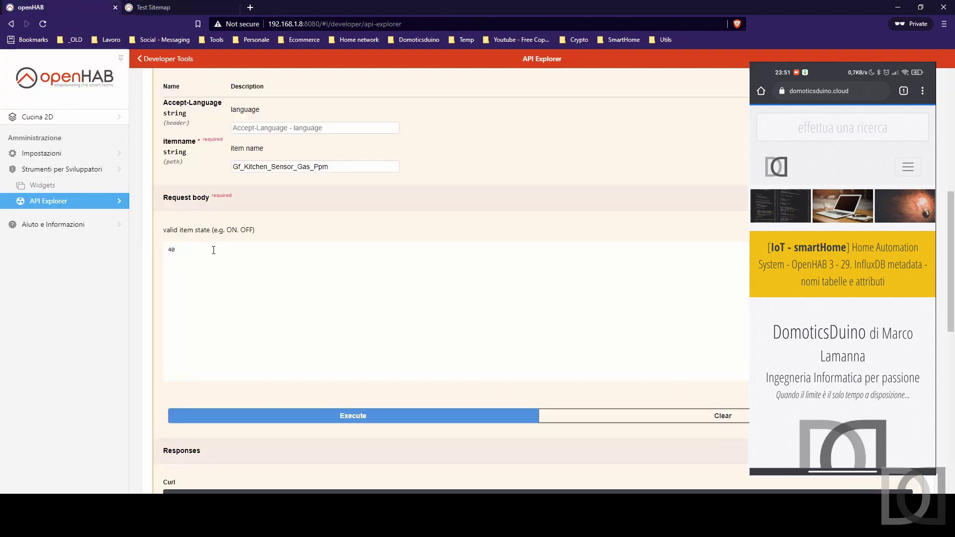
drag(213, 250, 92, 248)
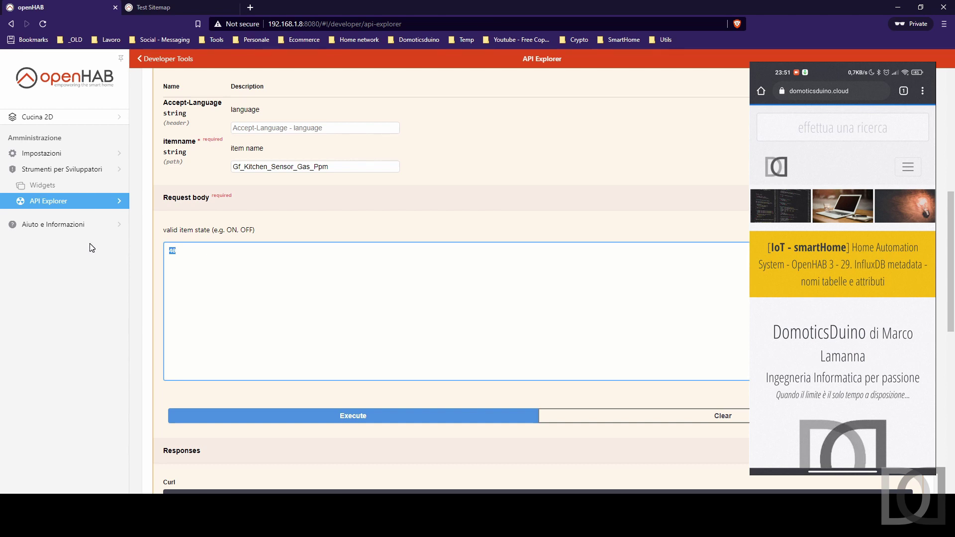
text(56)
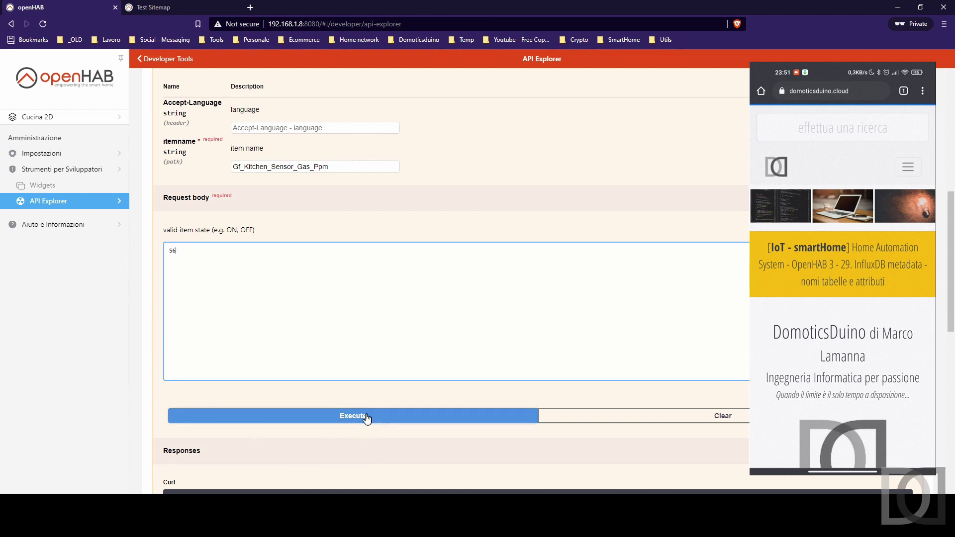
click(367, 420)
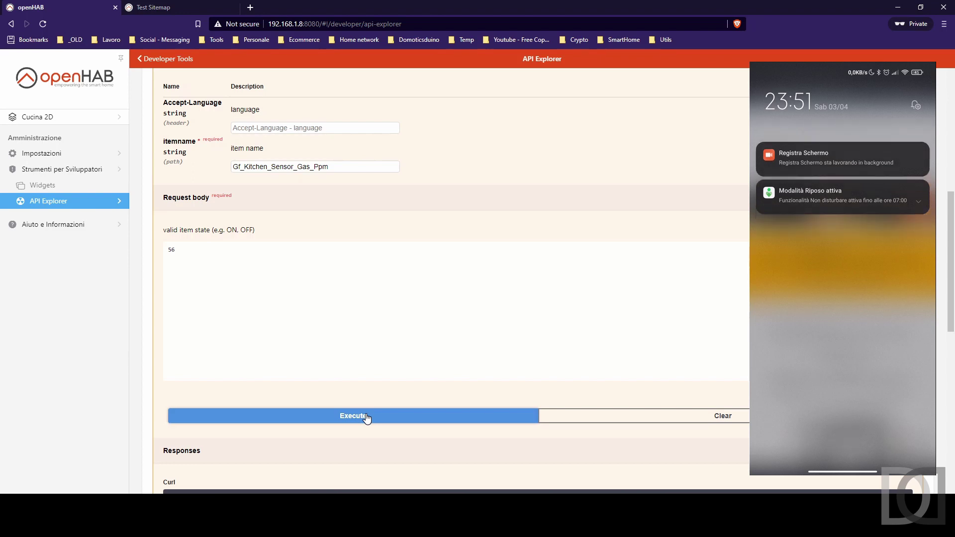
click(192, 7)
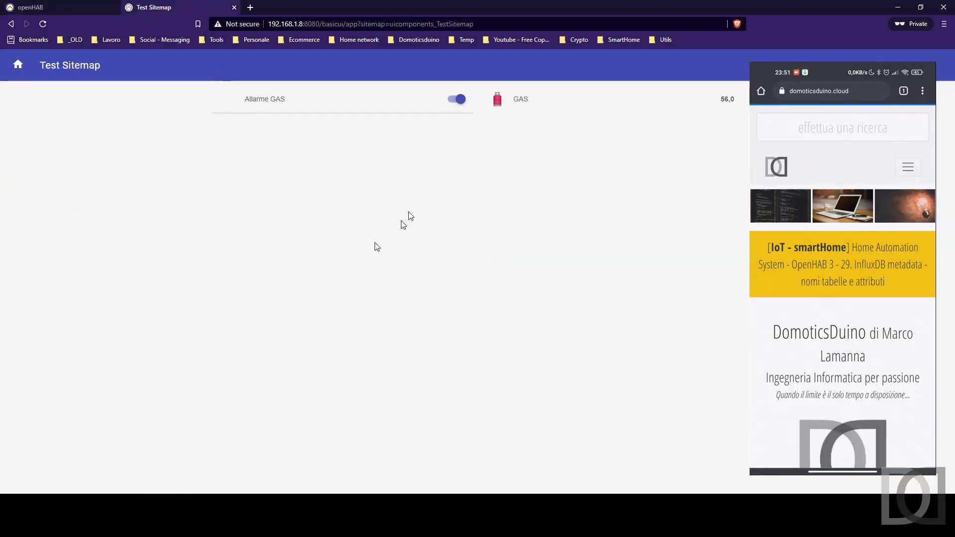
double_click(722, 99)
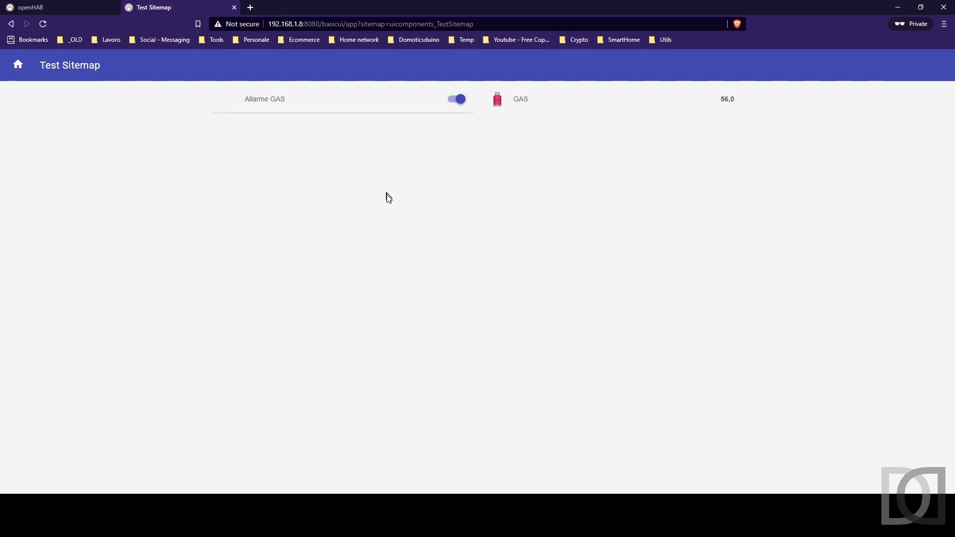
- Open the Allarme GAS OFF rule from openHAB's rules list and disable it
click(67, 5)
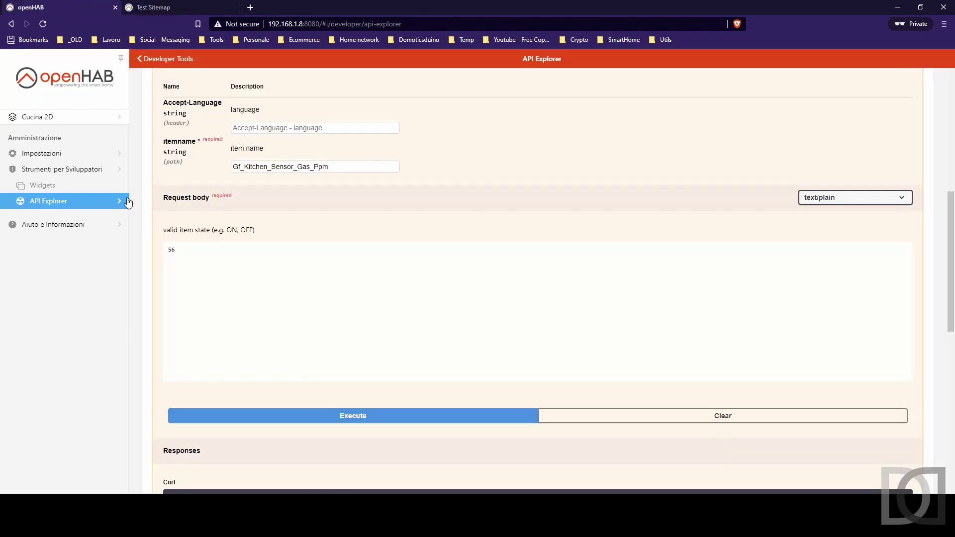
click(53, 154)
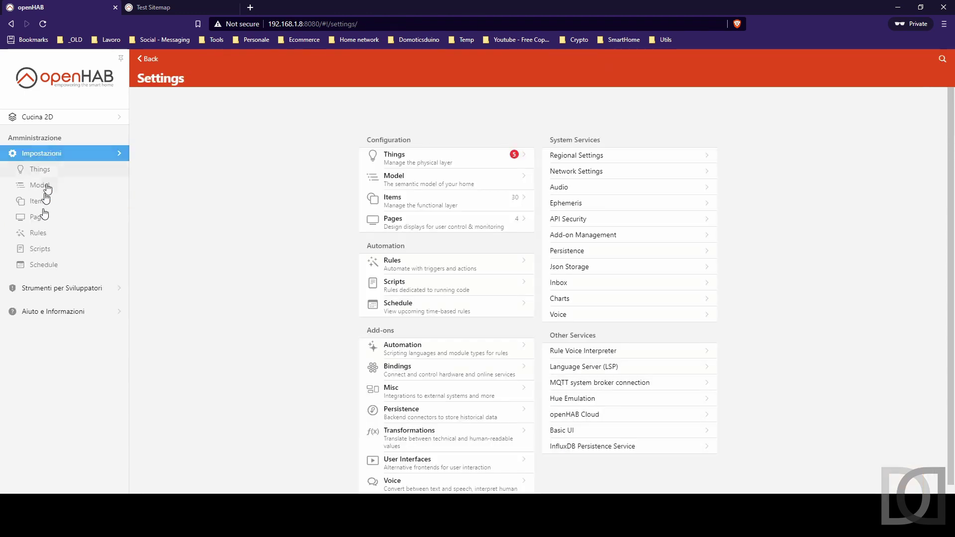
click(39, 234)
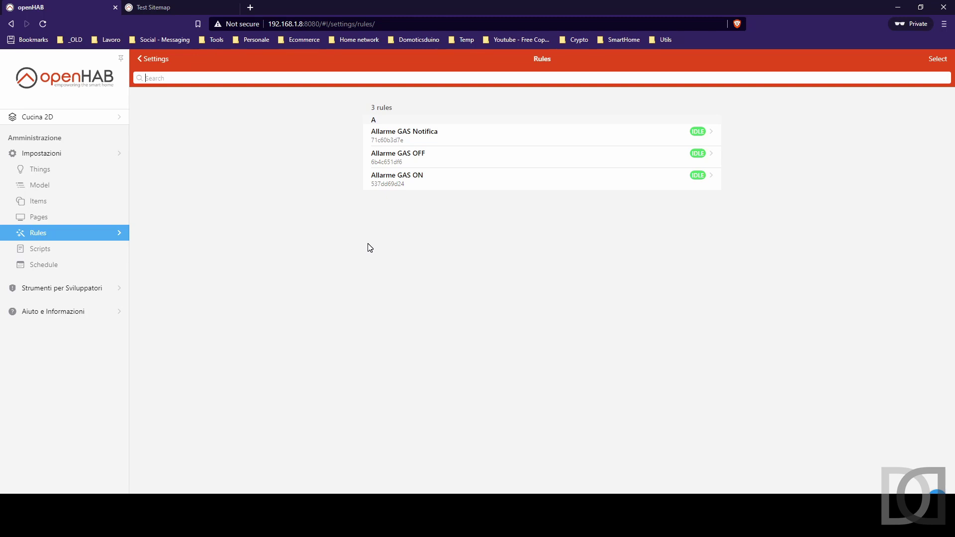
click(402, 156)
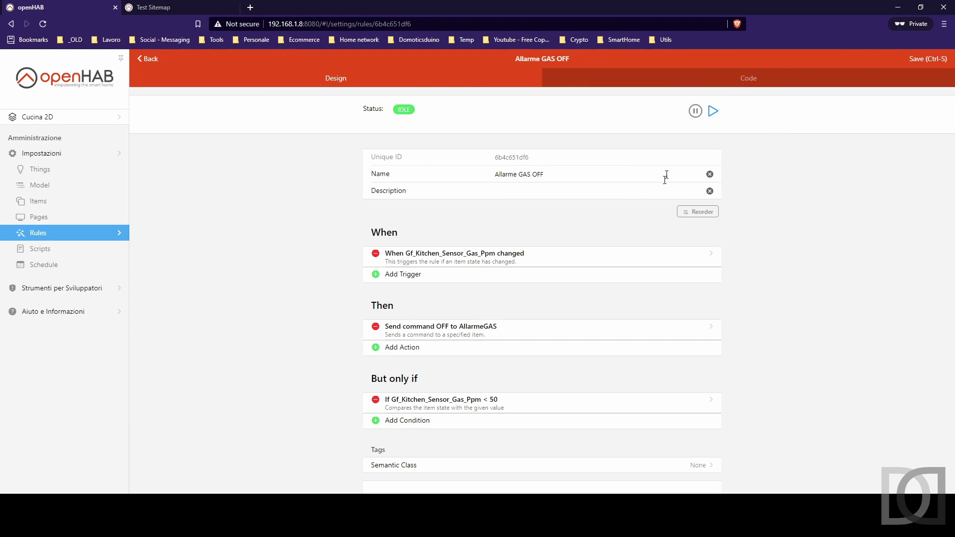
click(694, 116)
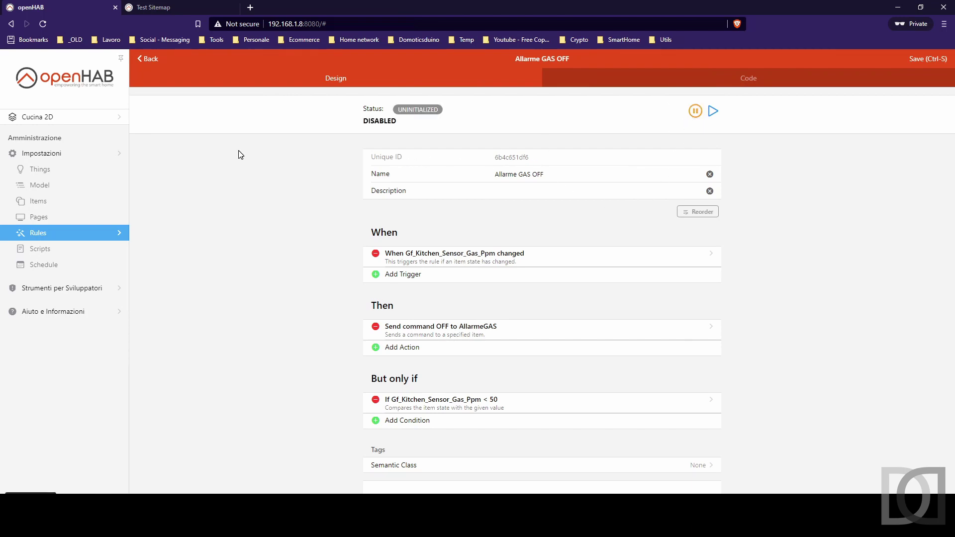
- Review the rule statuses in the rules list and check the Allarme GAS switch in the Test Sitemap
click(59, 233)
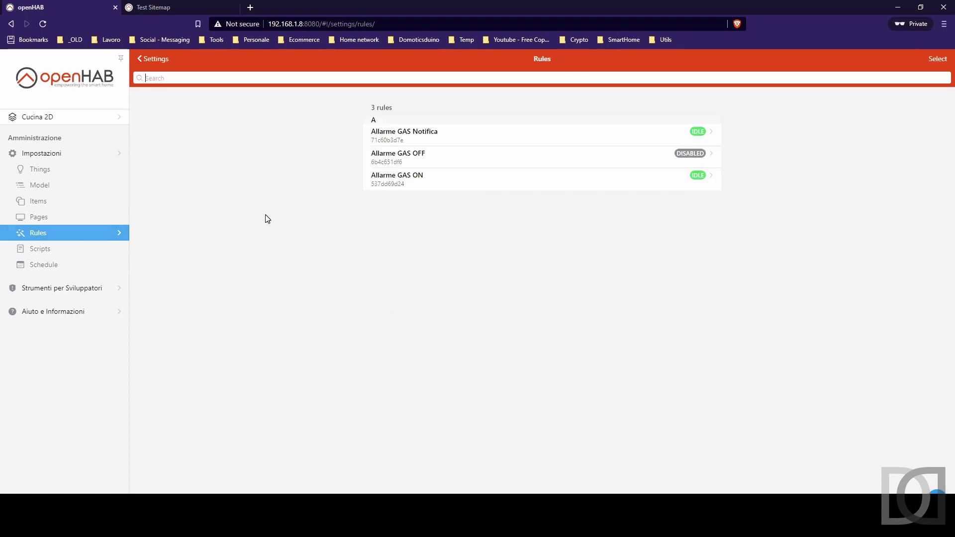
click(179, 5)
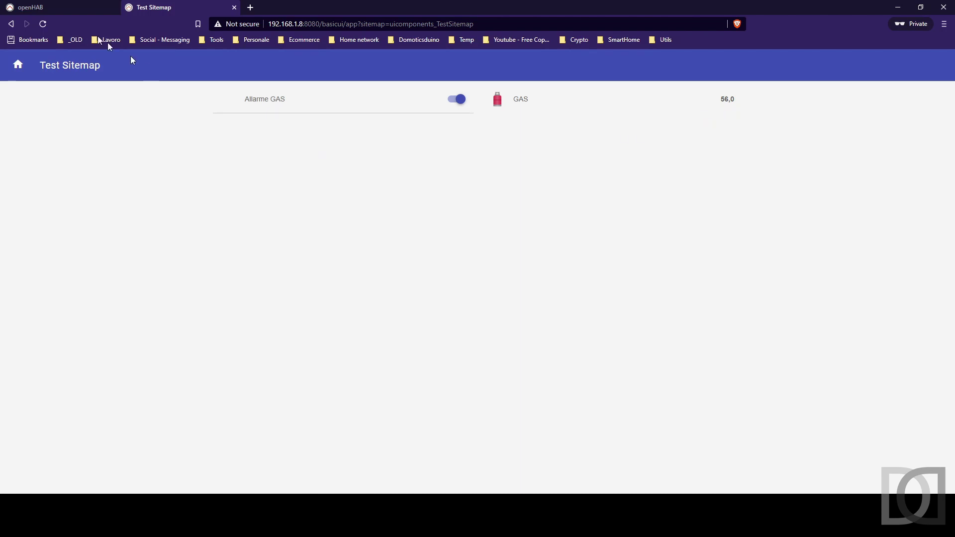
click(35, 8)
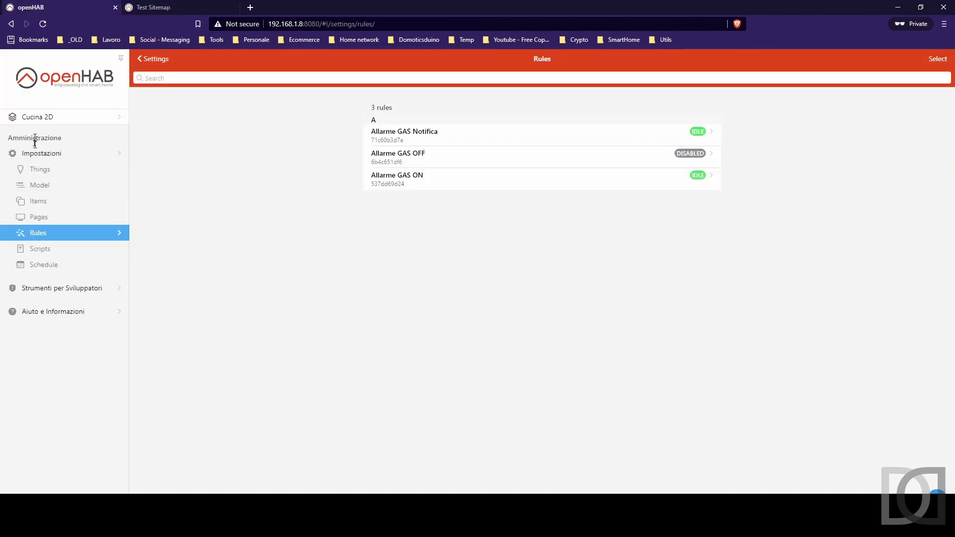
- Prepare a trial PUT request for /items/{itemname}/state in the API Explorer with item name Gf_Kitchen_Sensor_Gas_Ppm
click(79, 291)
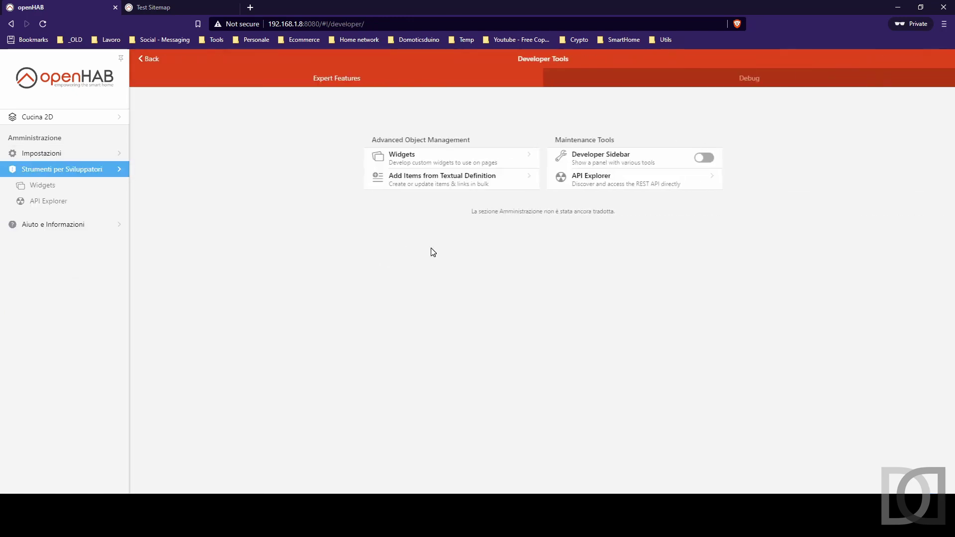
click(625, 179)
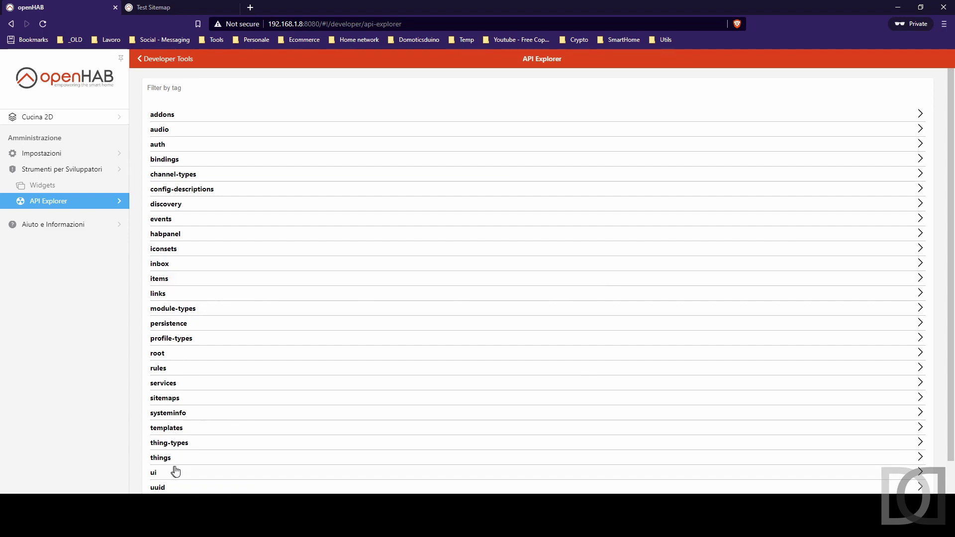
click(158, 280)
scroll(193, 339, down, 3)
click(192, 338)
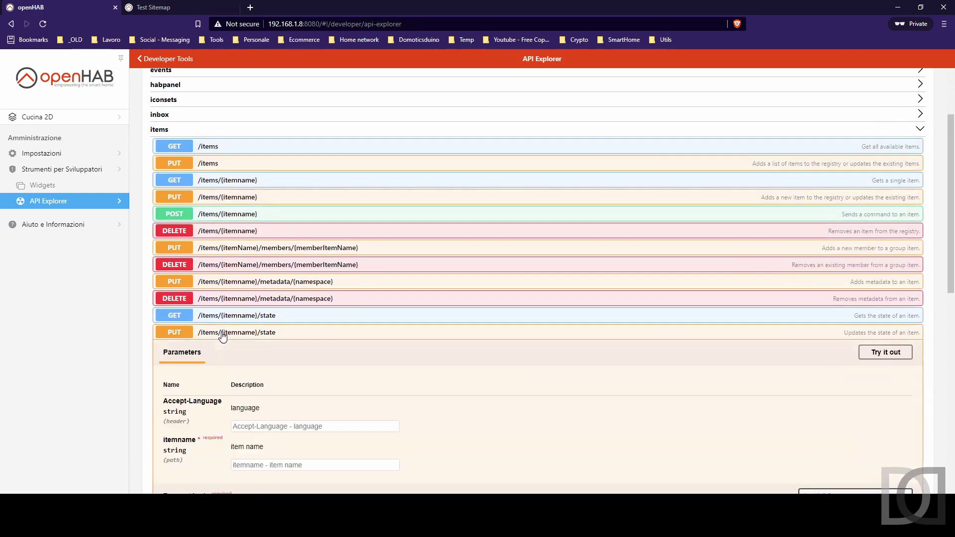
scroll(220, 335, down, 1)
click(883, 351)
click(299, 465)
text(Gf_Kitchen_Sensor_Gas_Ppm)
scroll(299, 416, down, 2)
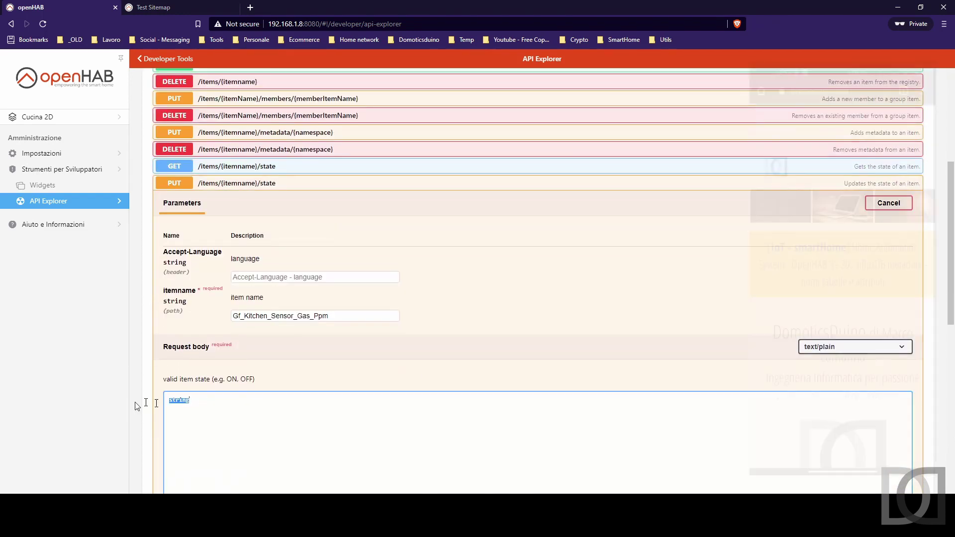
- Execute the request with item state 60 and check the gas value and alarm switch in the Test Sitemap
drag(197, 400, 89, 399)
text(60)
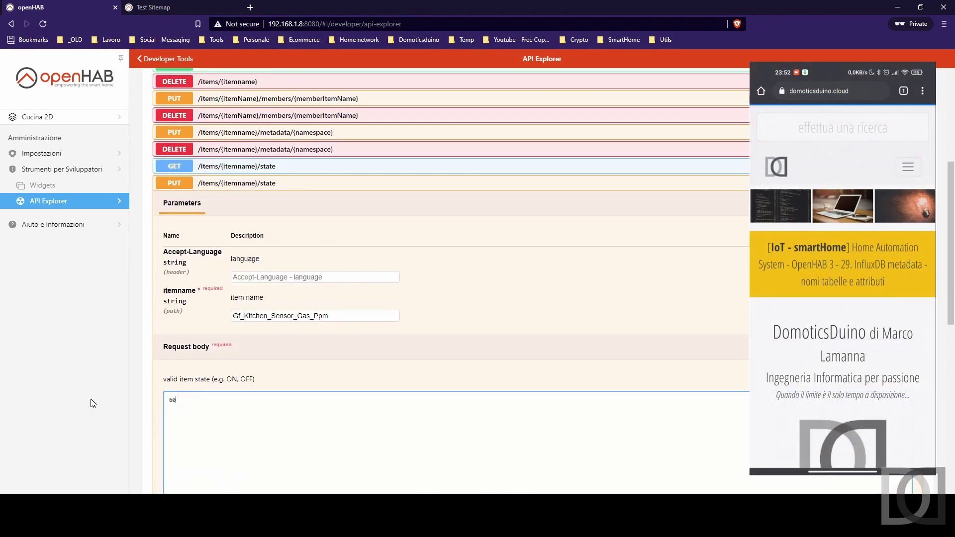
scroll(160, 352, down, 3)
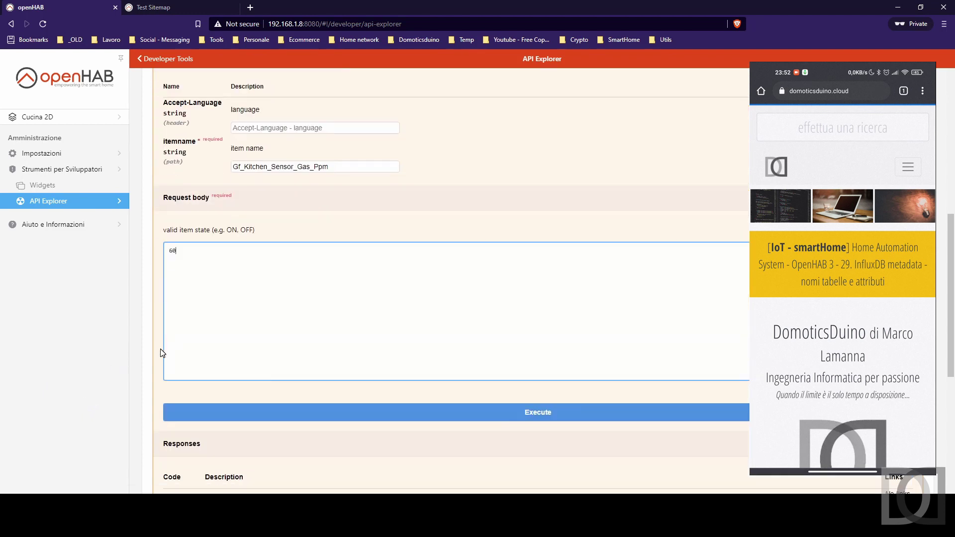
click(359, 421)
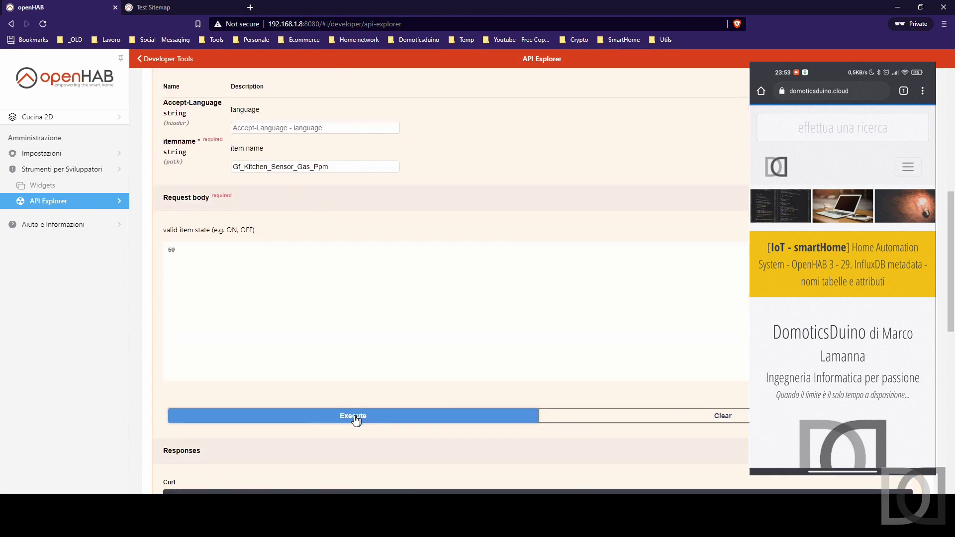
click(199, 7)
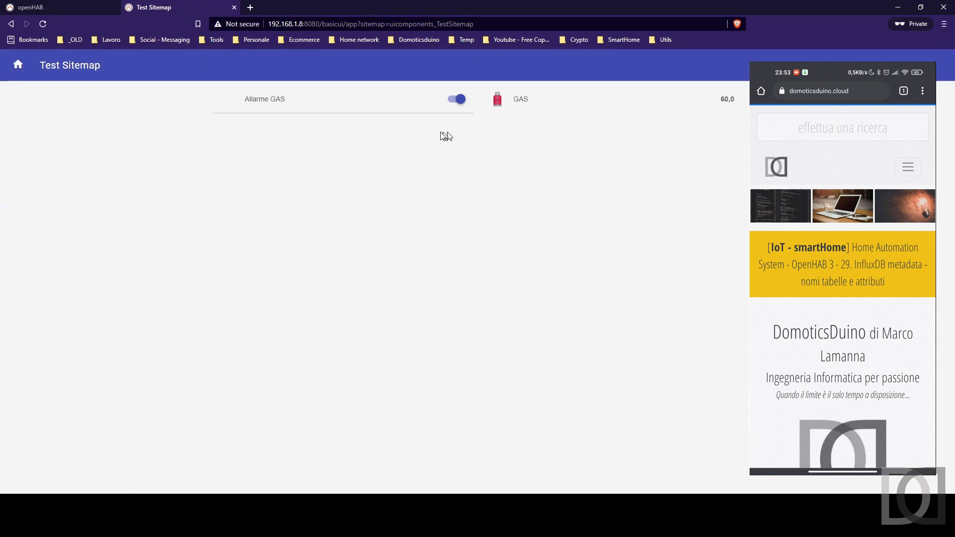
- Send state 40 to the kitchen gas item from the API Explorer and check the Test Sitemap
click(31, 7)
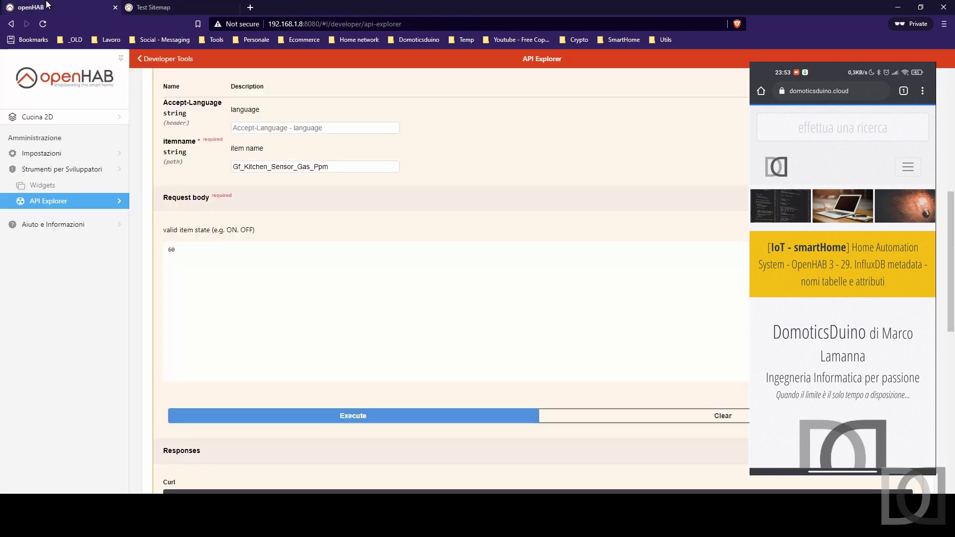
double_click(232, 251)
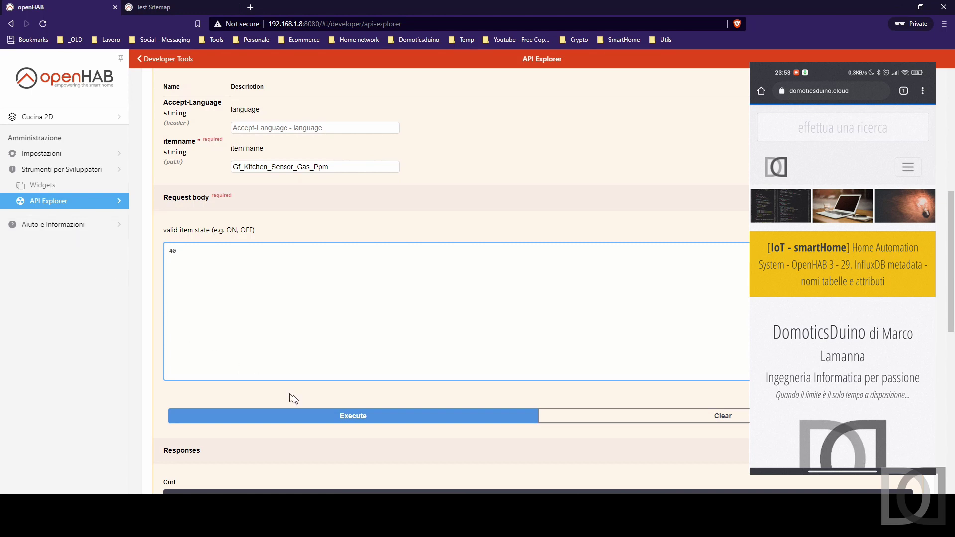
click(363, 416)
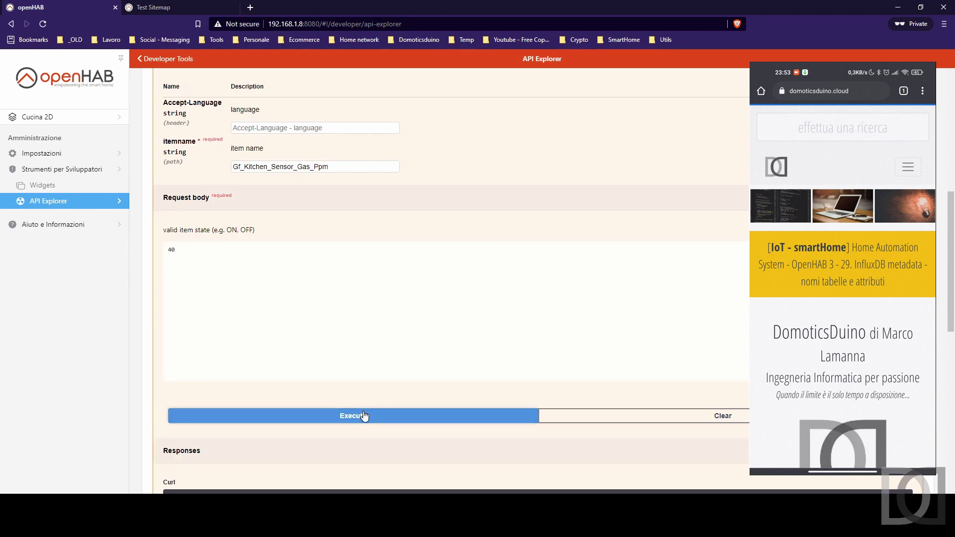
click(184, 7)
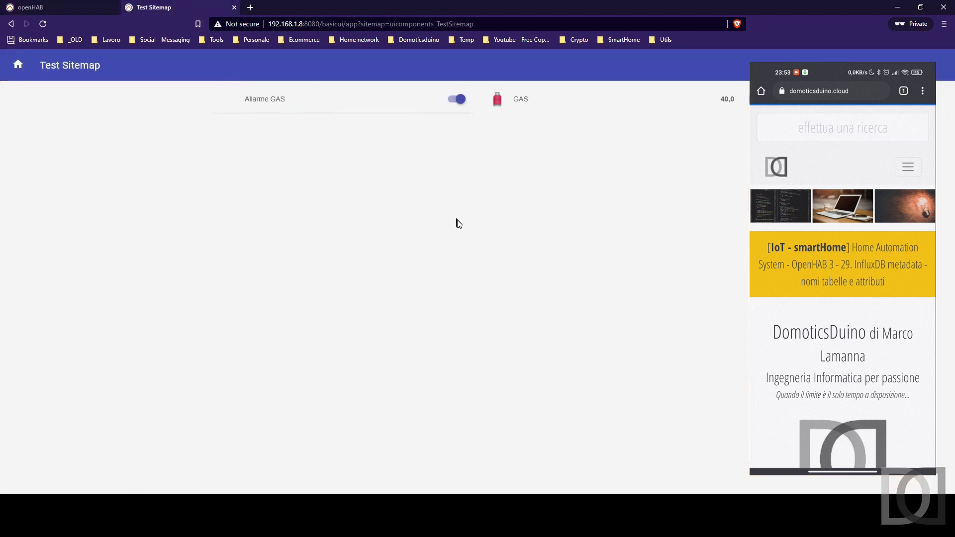
- Send state 70 to the kitchen gas item from the API Explorer and check the Test Sitemap
click(47, 7)
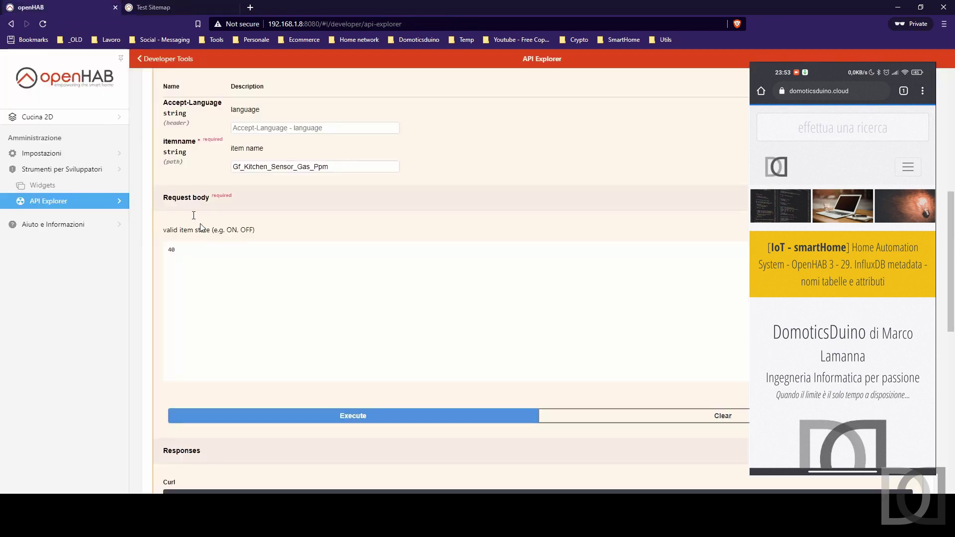
click(212, 258)
key(ctrl+a)
text(70)
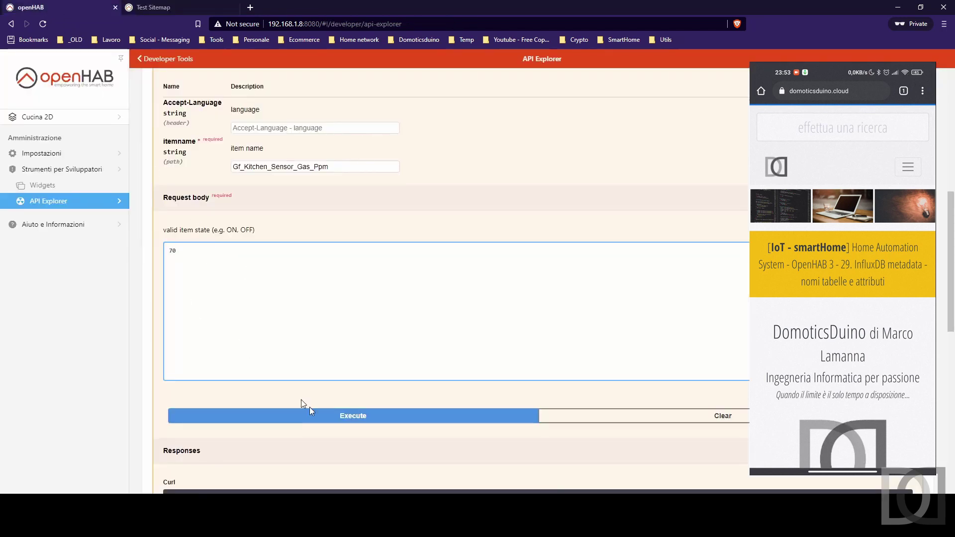
click(371, 420)
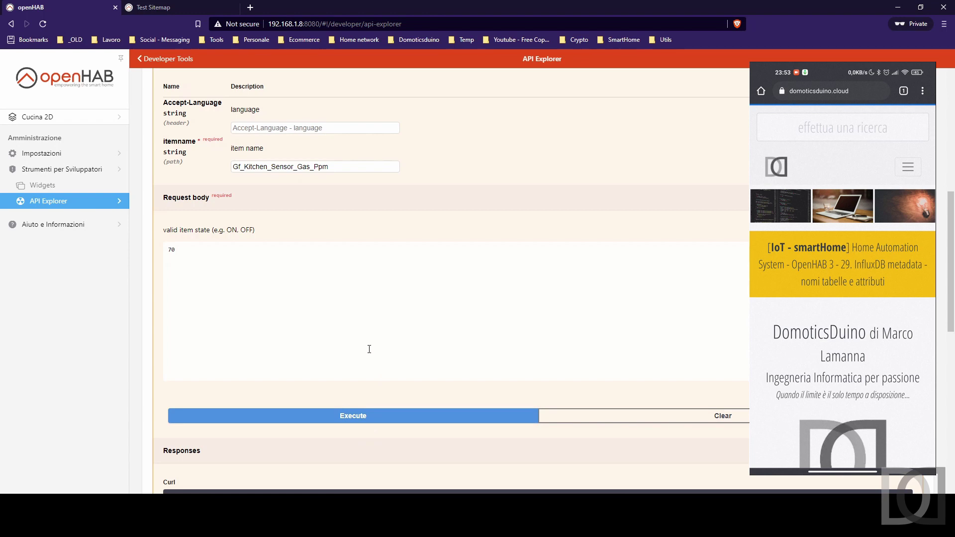
click(197, 7)
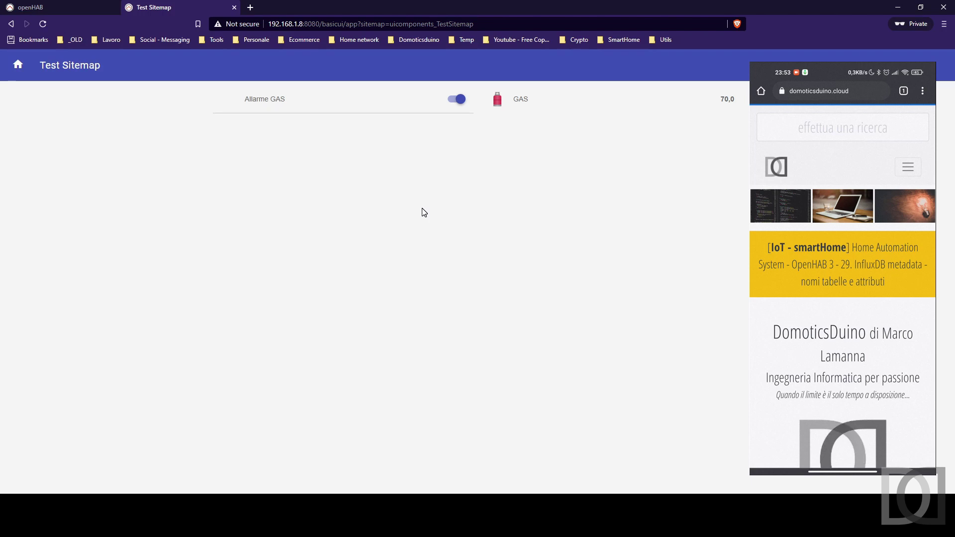
- Switch Allarme GAS off in the Test Sitemap, send state 88 to the kitchen gas item, and check the sitemap again
click(453, 100)
click(56, 6)
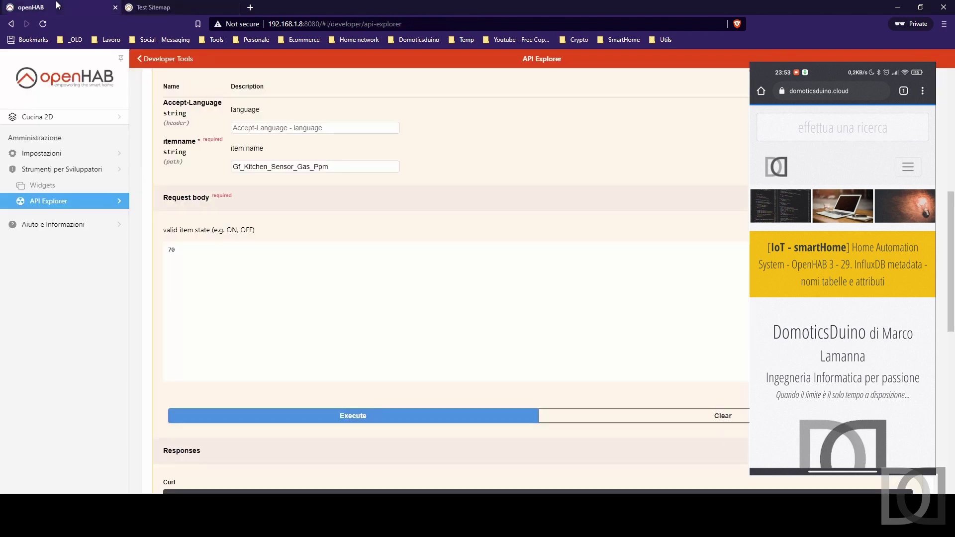
double_click(185, 251)
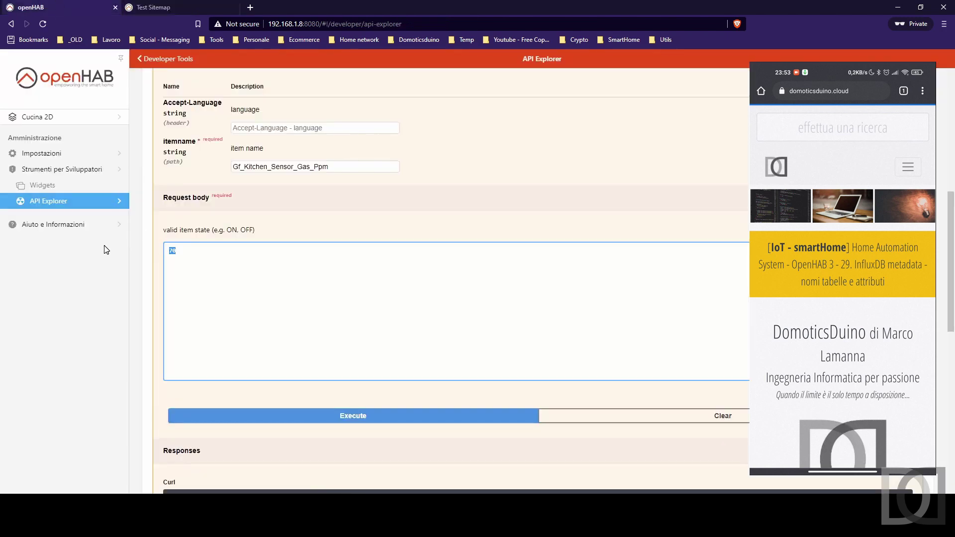
text(88)
click(349, 422)
click(349, 422)
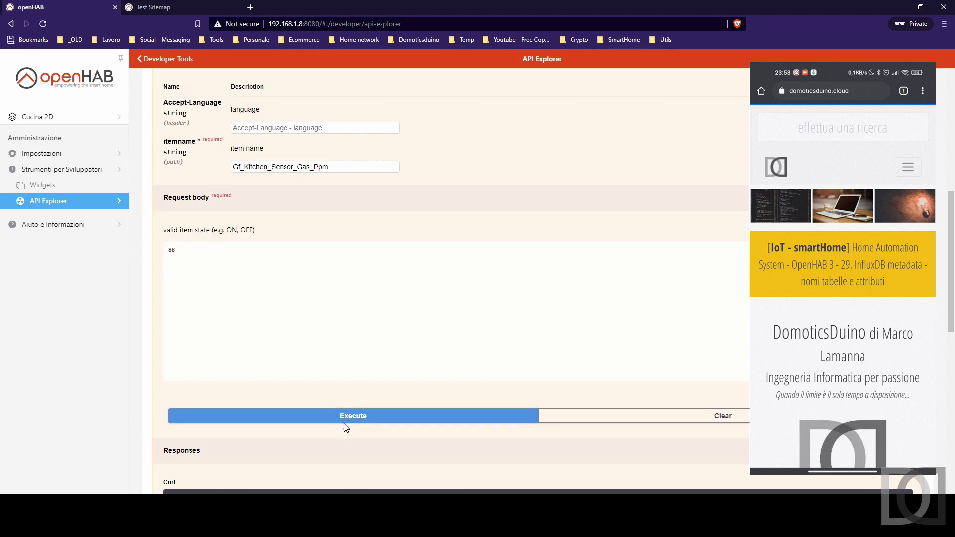
key(ctrl+Tab)
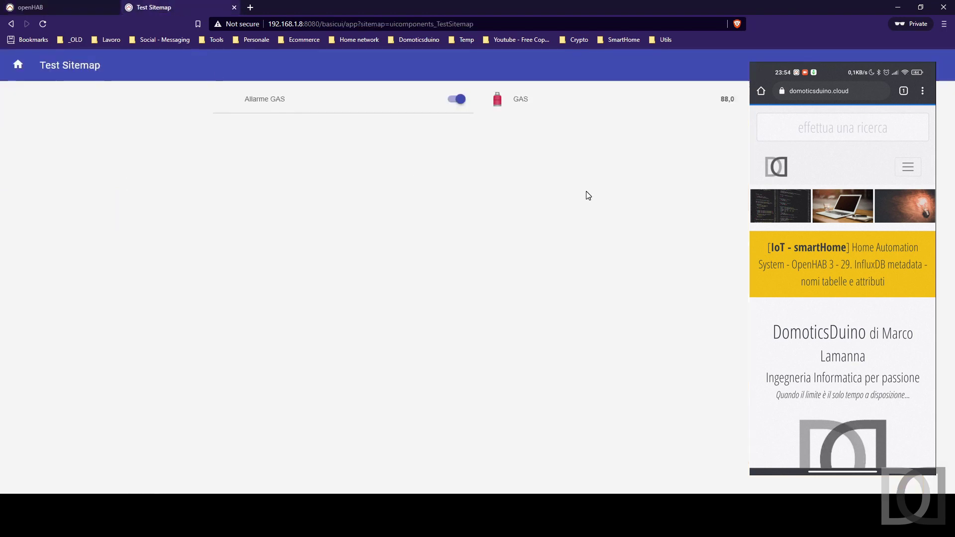
click(78, 7)
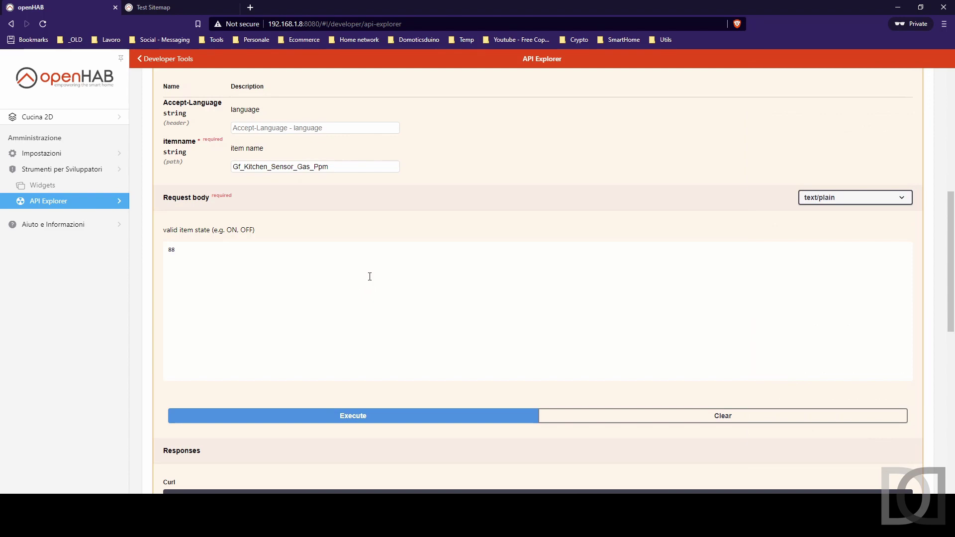